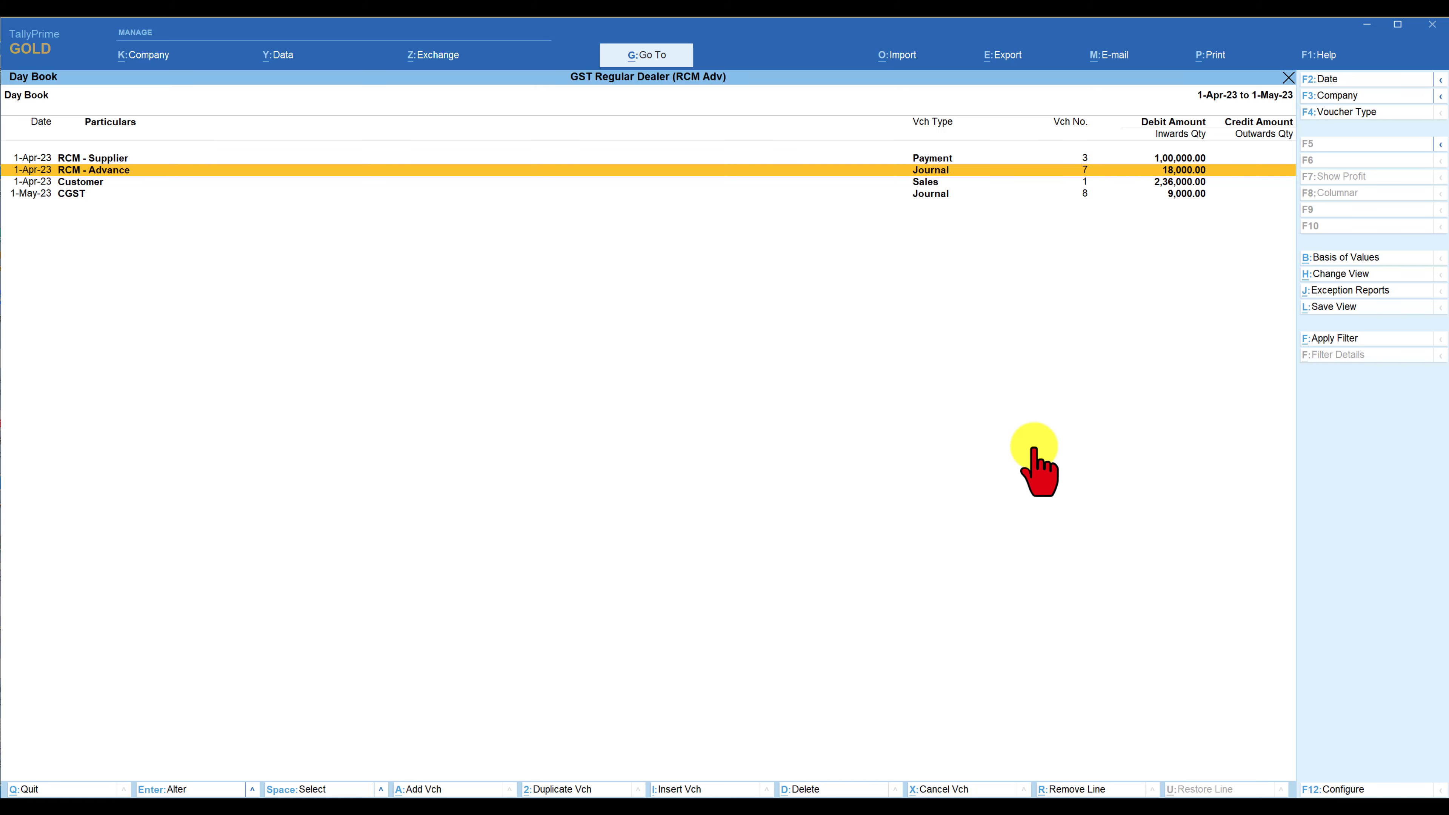
Open journal voucher 7 and set its stat adjustment to GST, Increase in Tax Liability, with Advance Paid Under Reverse Charge as the additional nature.
{"action": "key", "text": "Return"}
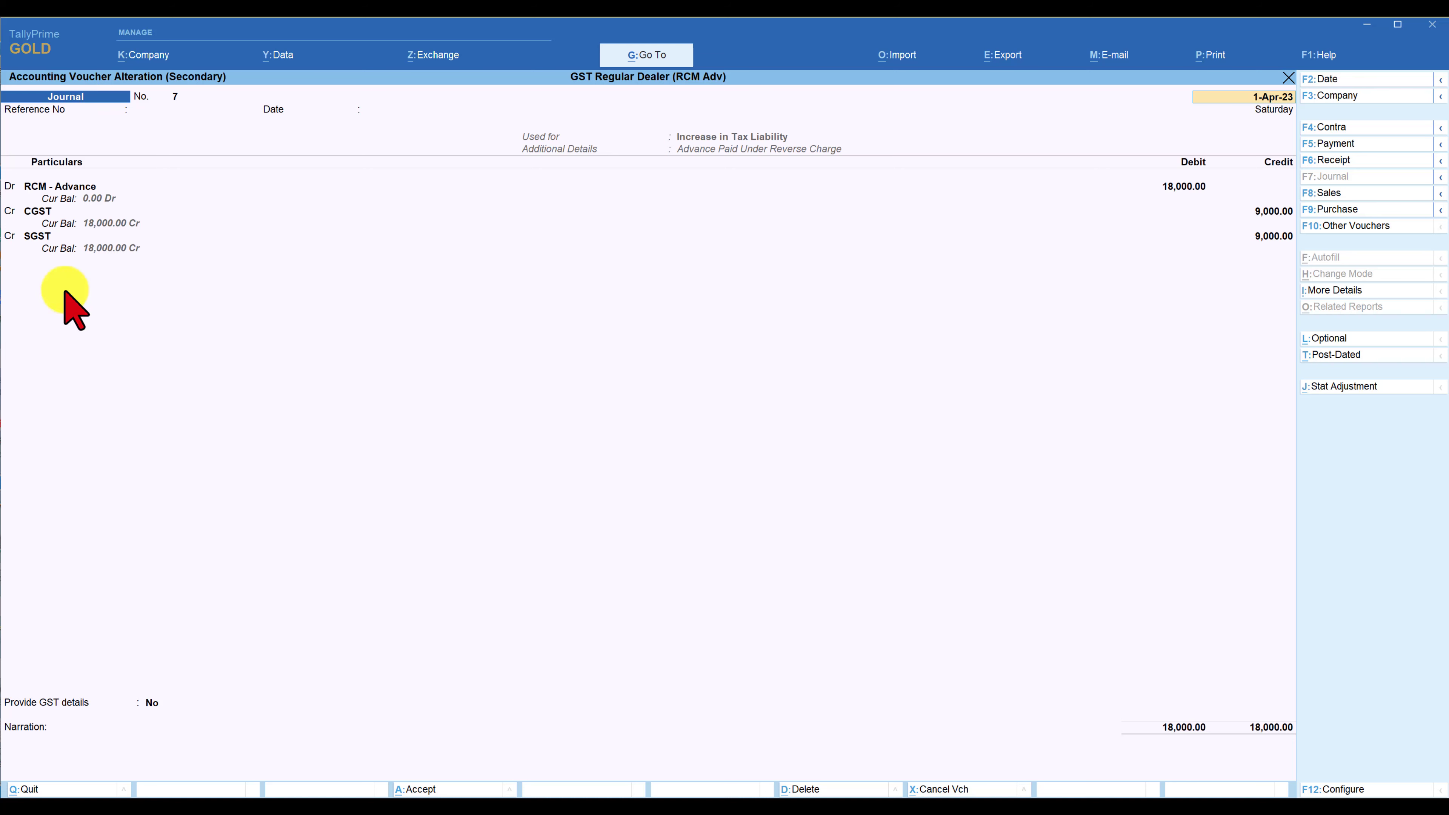
{"action": "left_click", "coordinate": [1337, 389]}
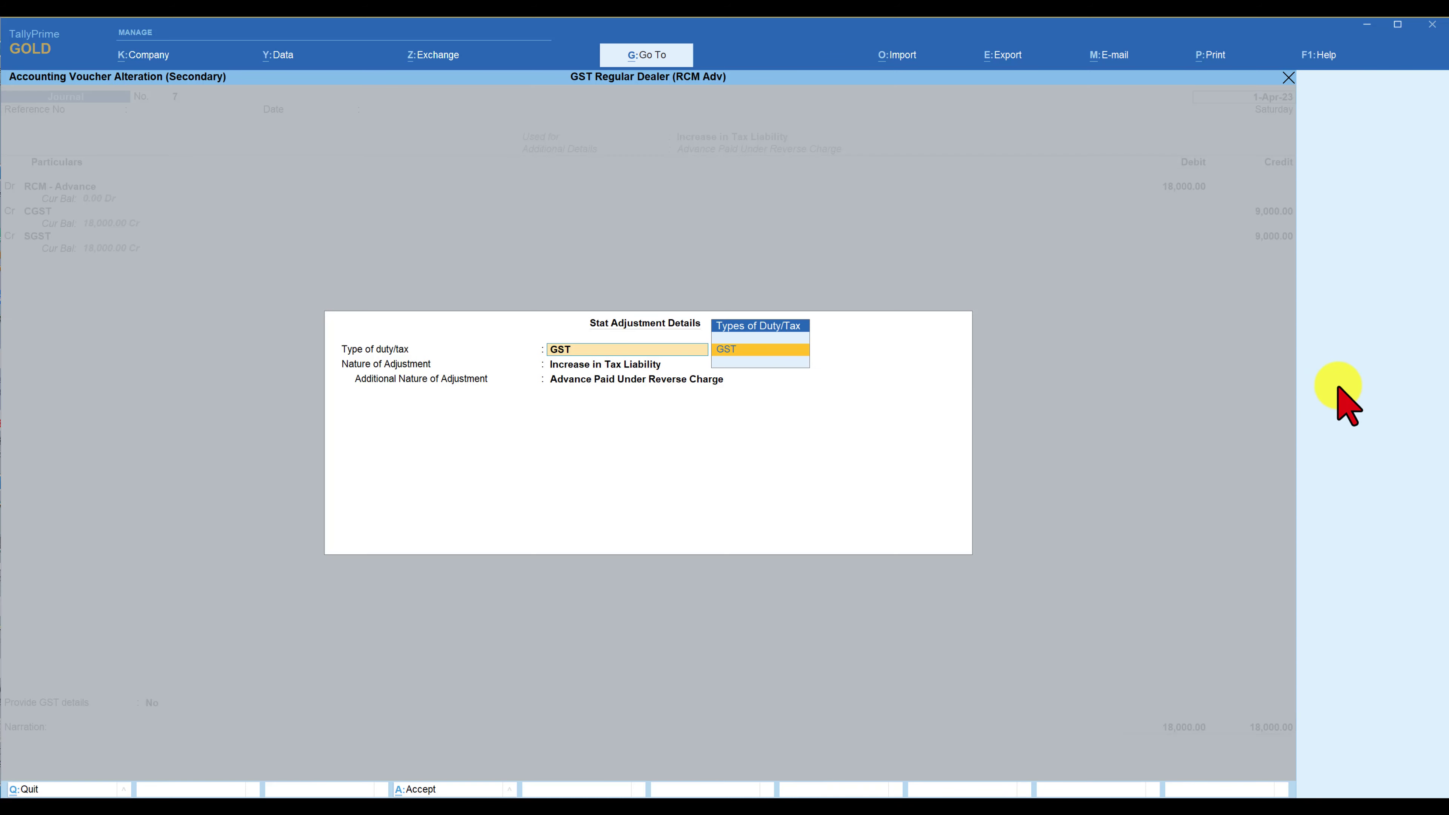
{"action": "left_click", "coordinate": [776, 351]}
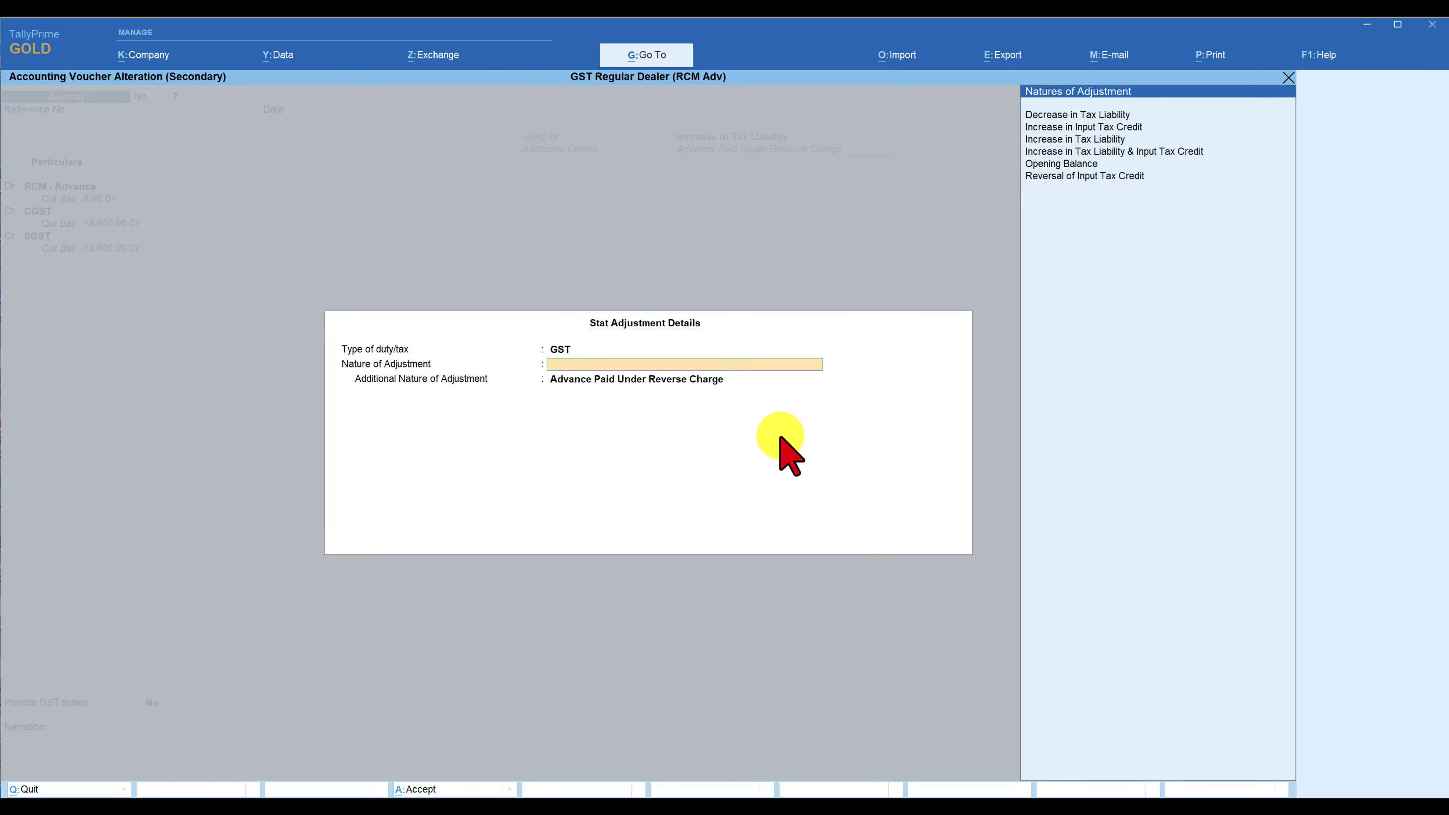
{"action": "key", "text": "Down"}
{"action": "key", "text": "Down"}
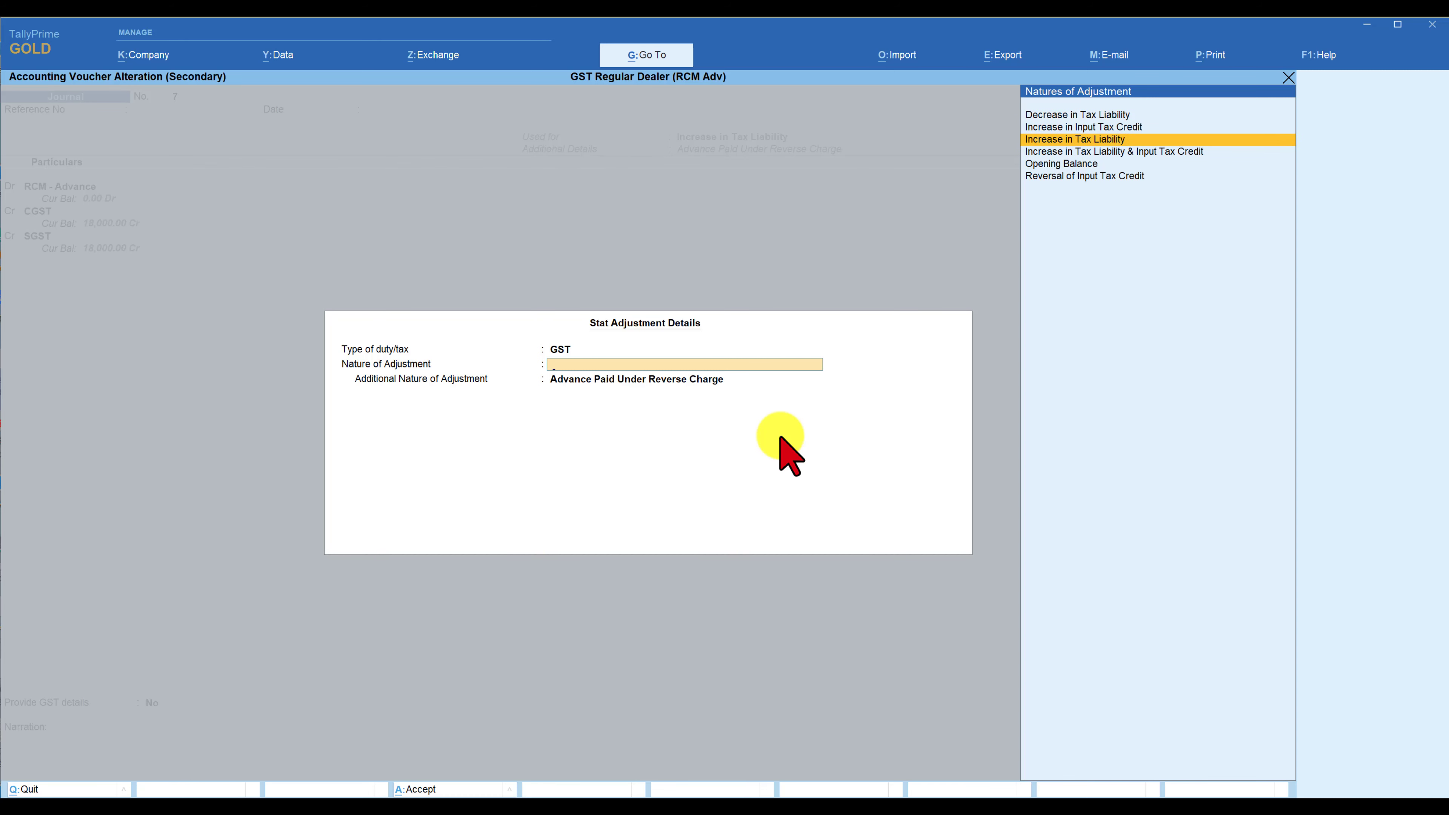
{"action": "key", "text": "Return"}
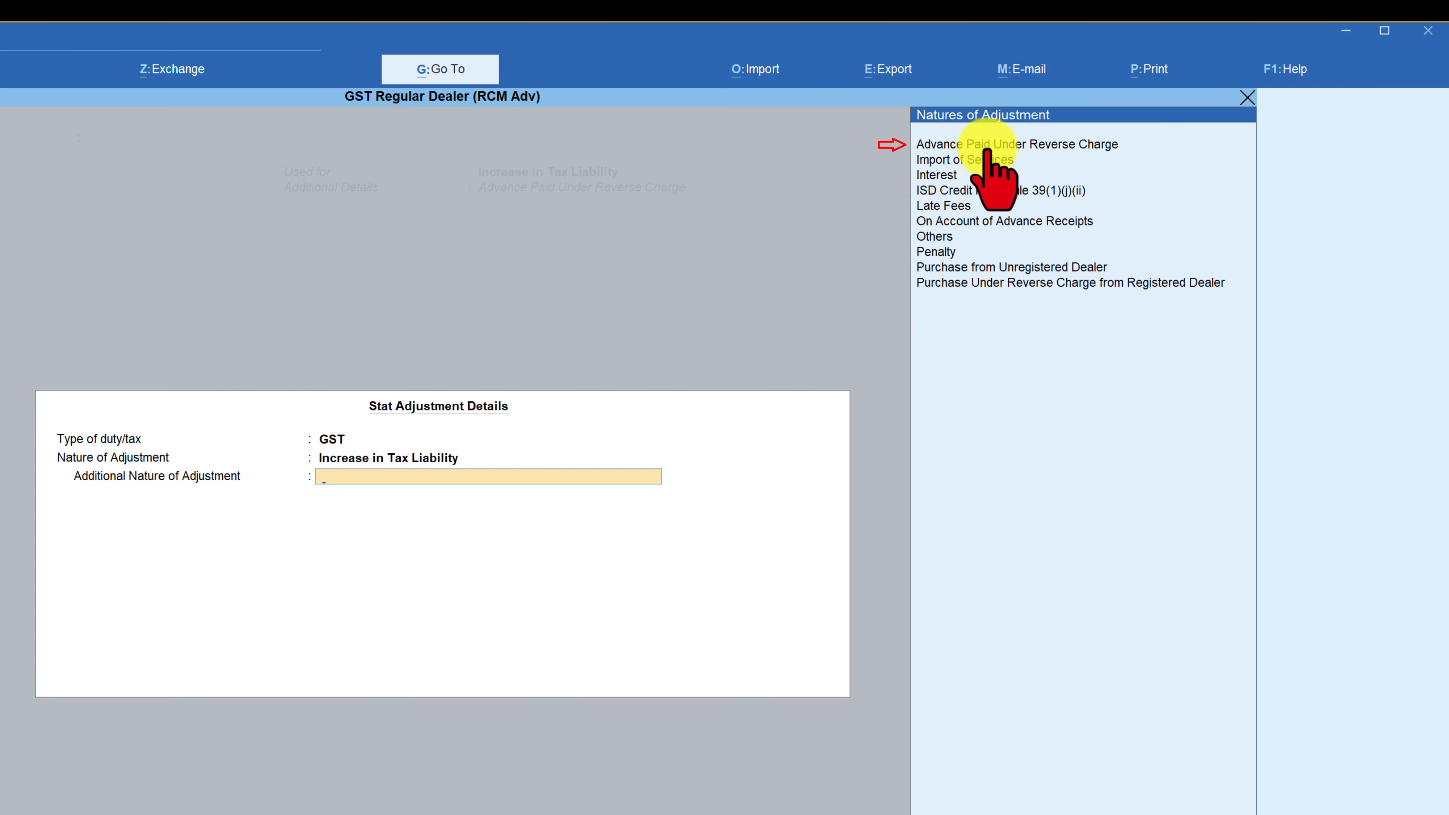
{"action": "left_click", "coordinate": [1056, 144]}
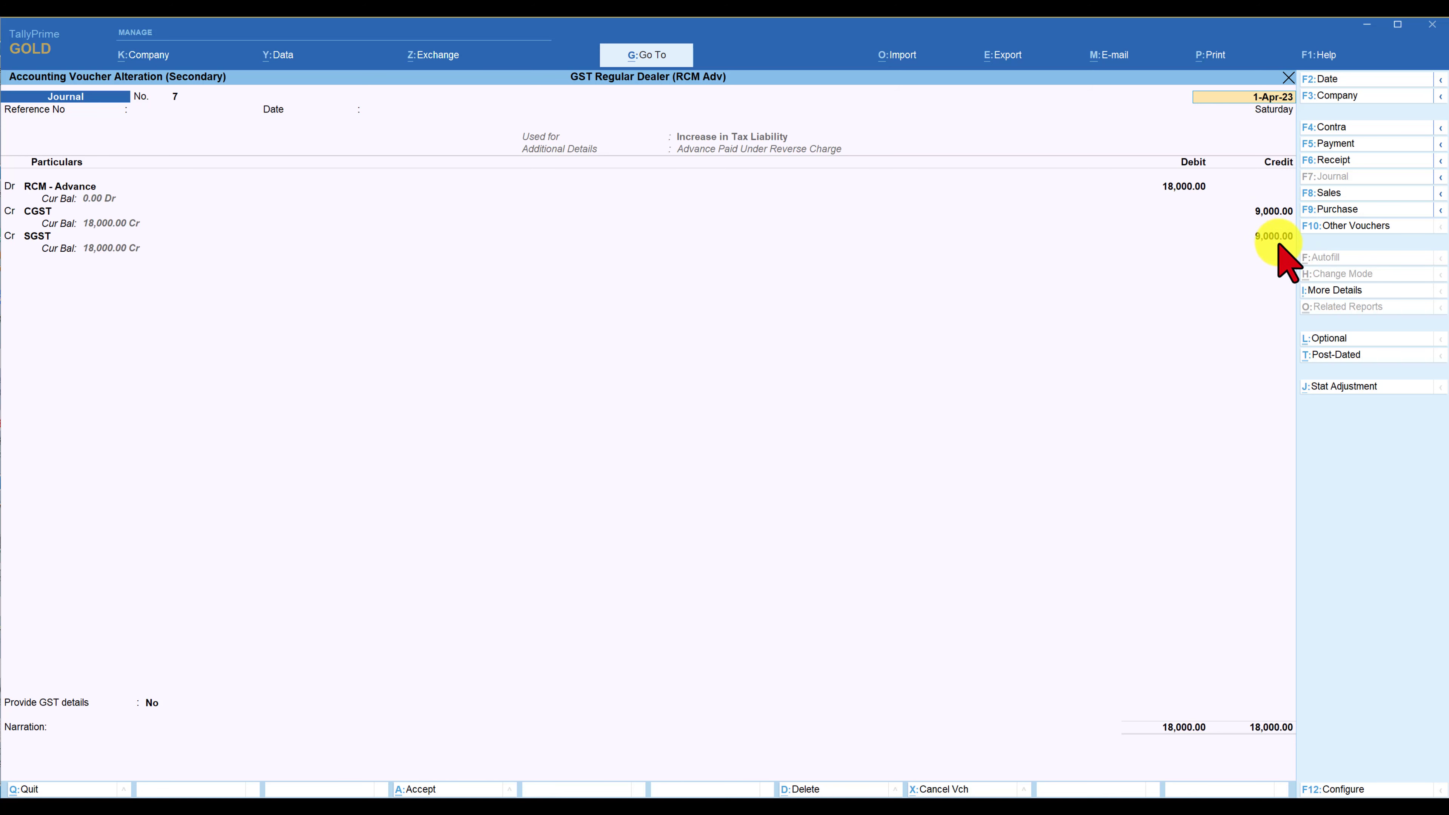
Examine the ledger master of the debited RCM - Advance account and return to the journal voucher.
{"action": "left_click", "coordinate": [61, 189]}
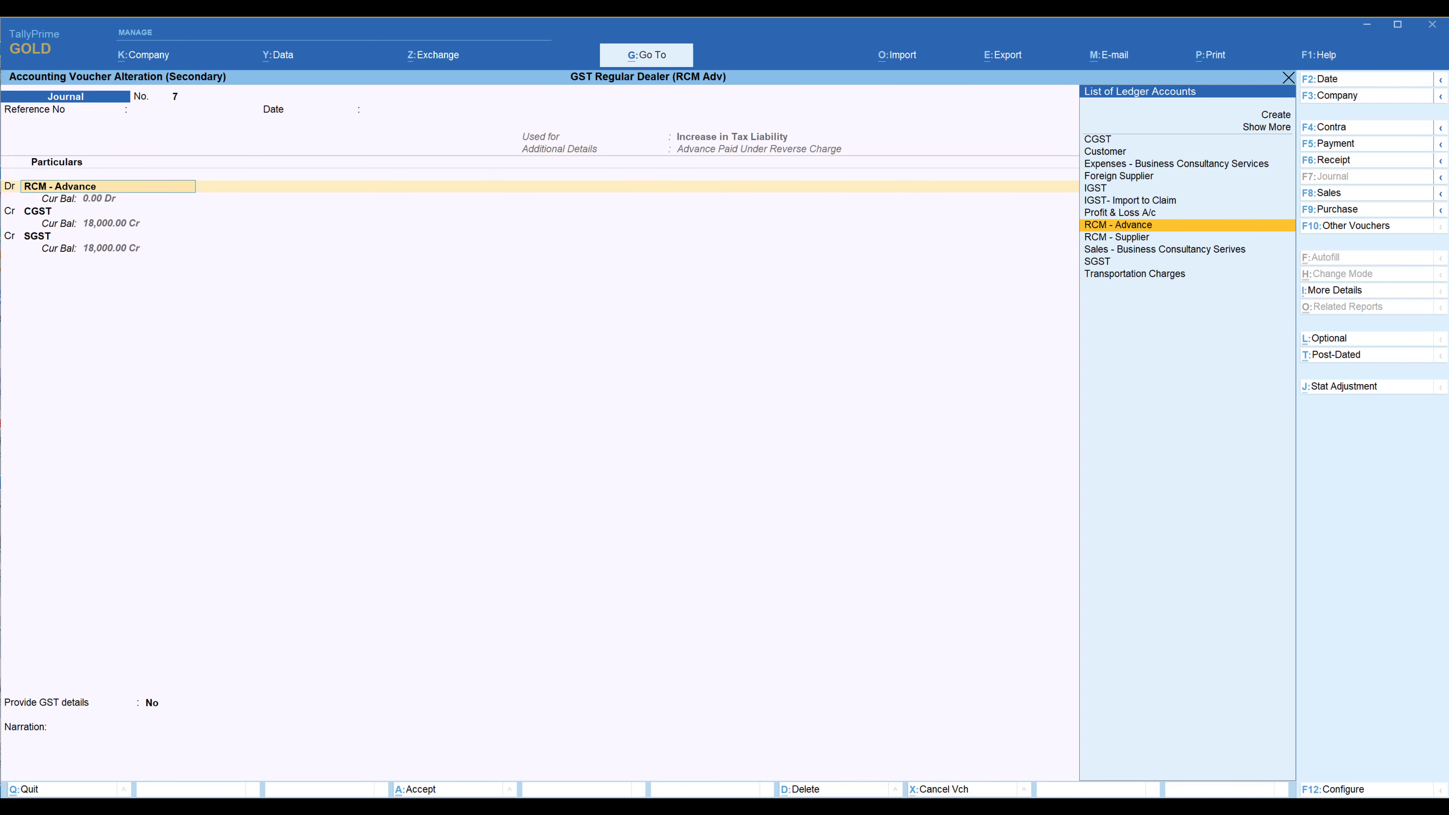
{"action": "key", "text": "ctrl+Return"}
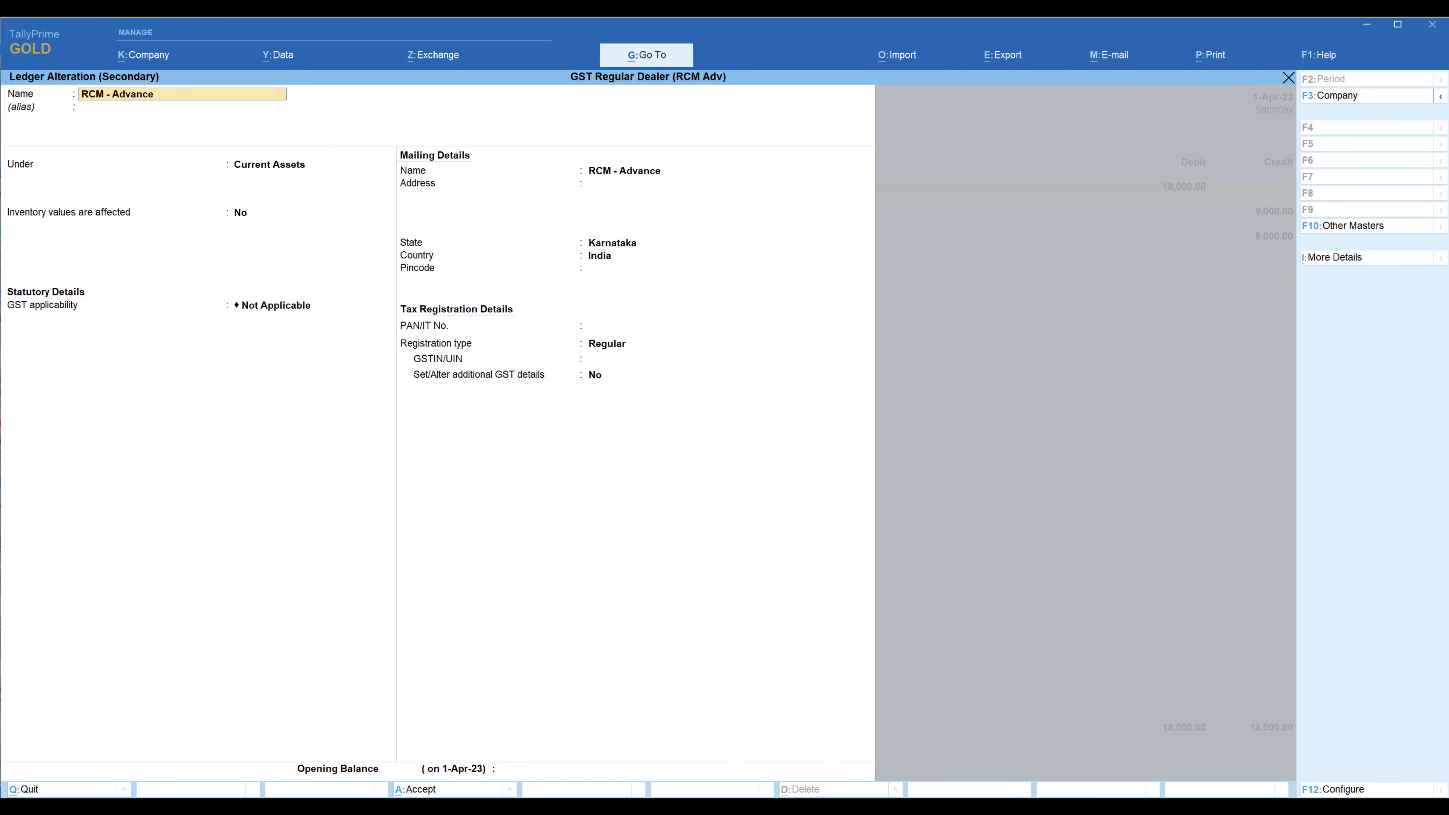
{"action": "key", "text": "Escape"}
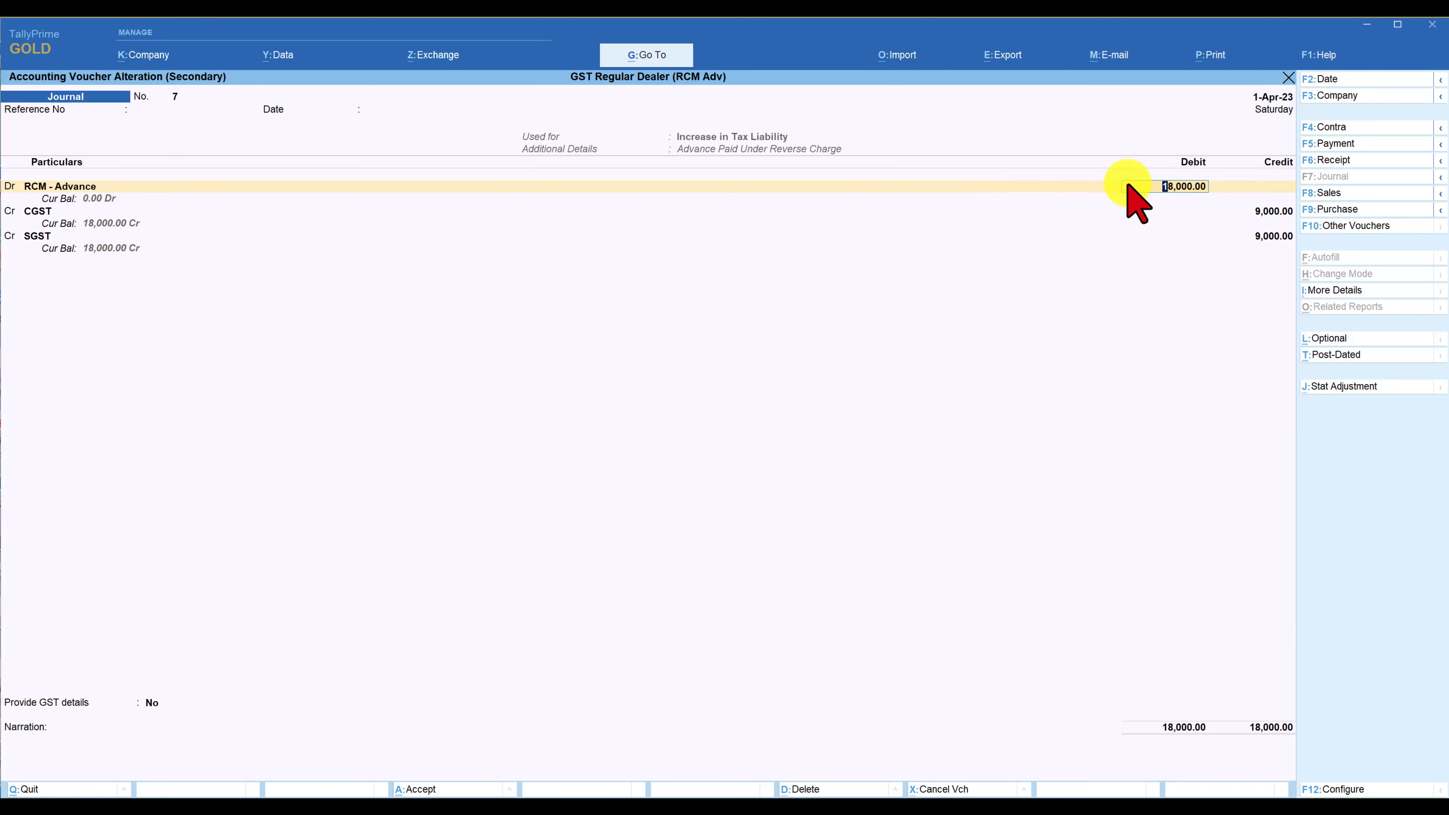
Accept the RCM - Advance debit of 18,000, CGST at 9% on 1,00,000 and the SGST credit of 9,000.
{"action": "key", "text": "Return"}
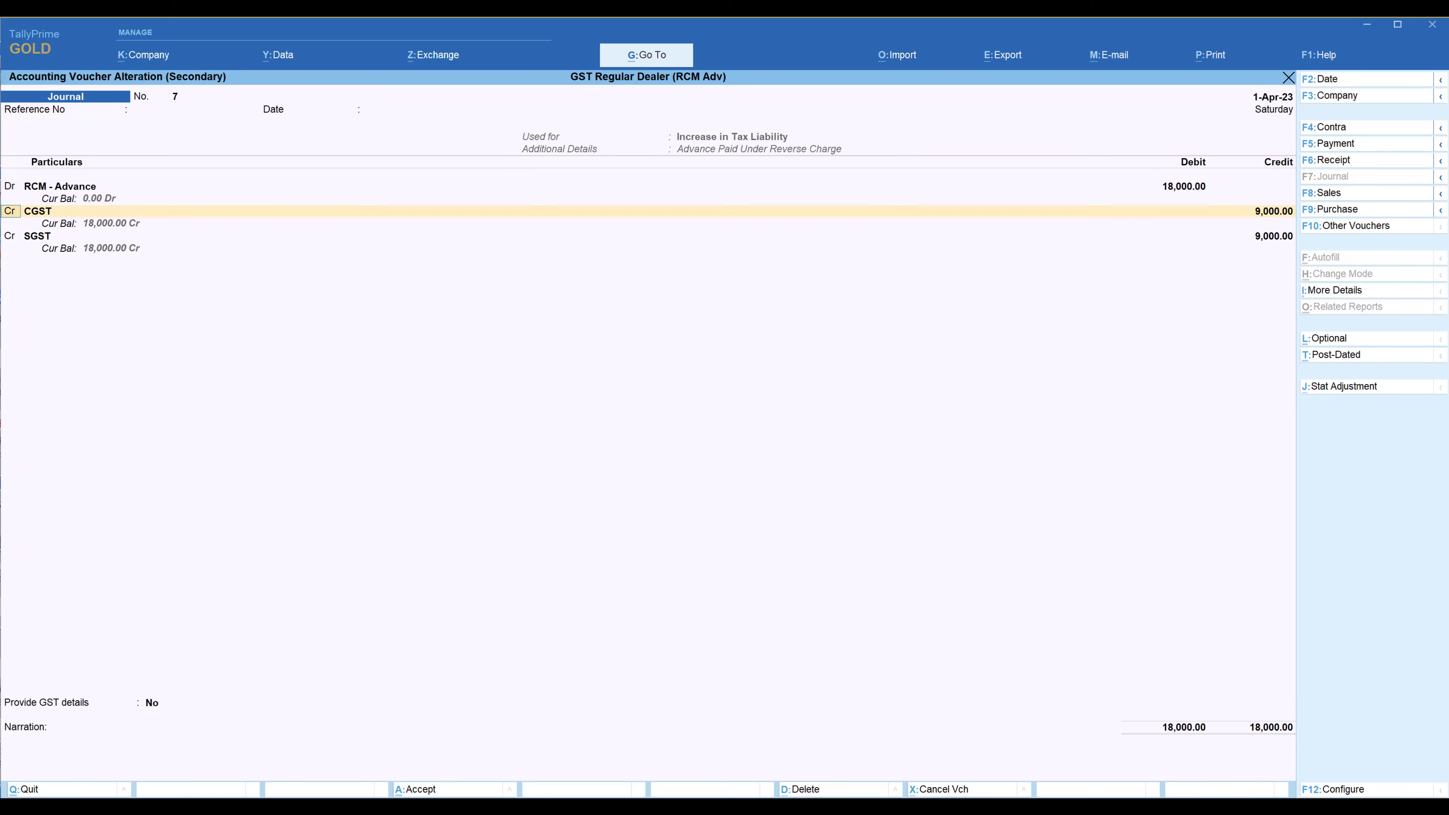
{"action": "key", "text": "Return"}
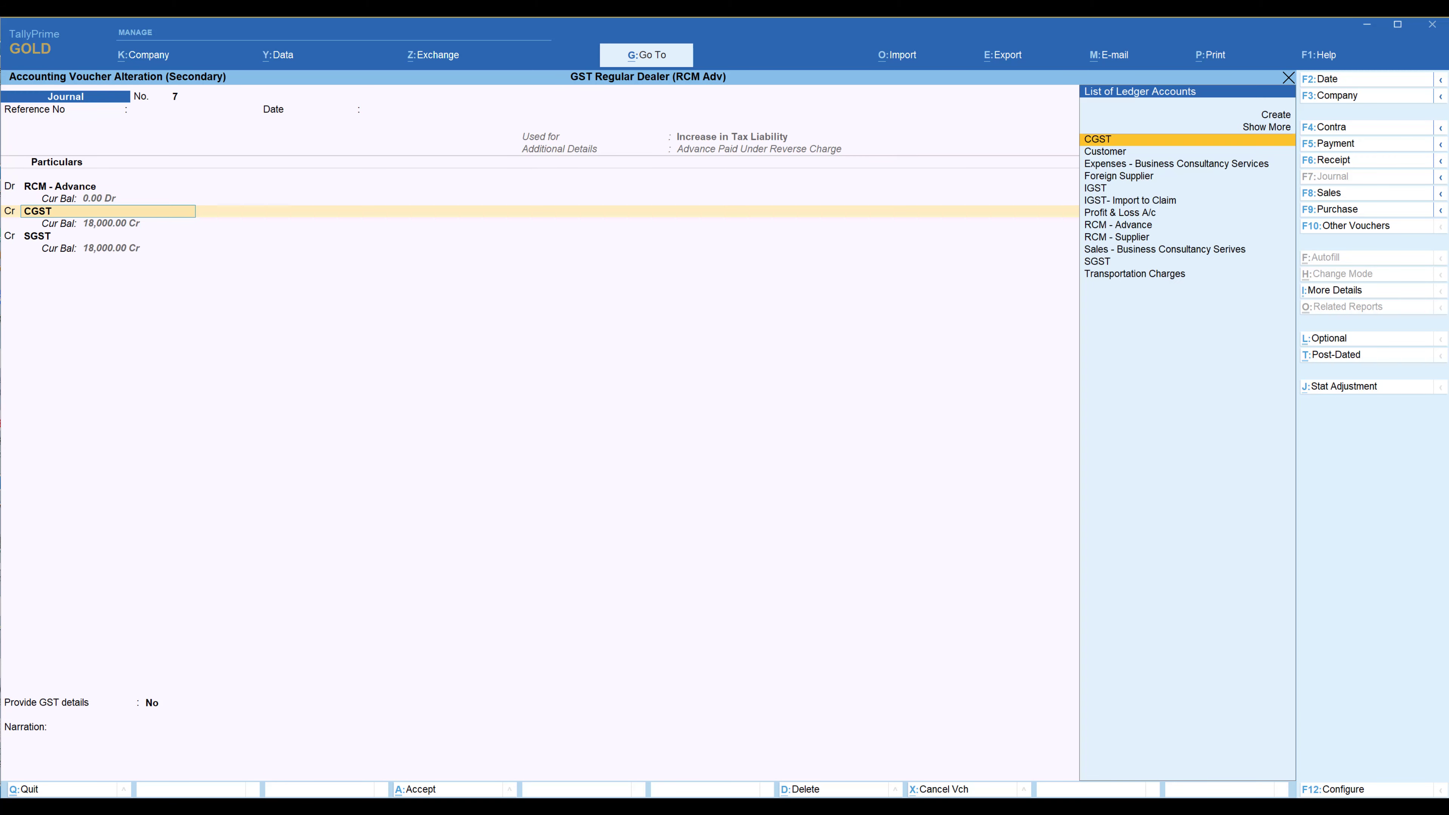
{"action": "key", "text": "Return"}
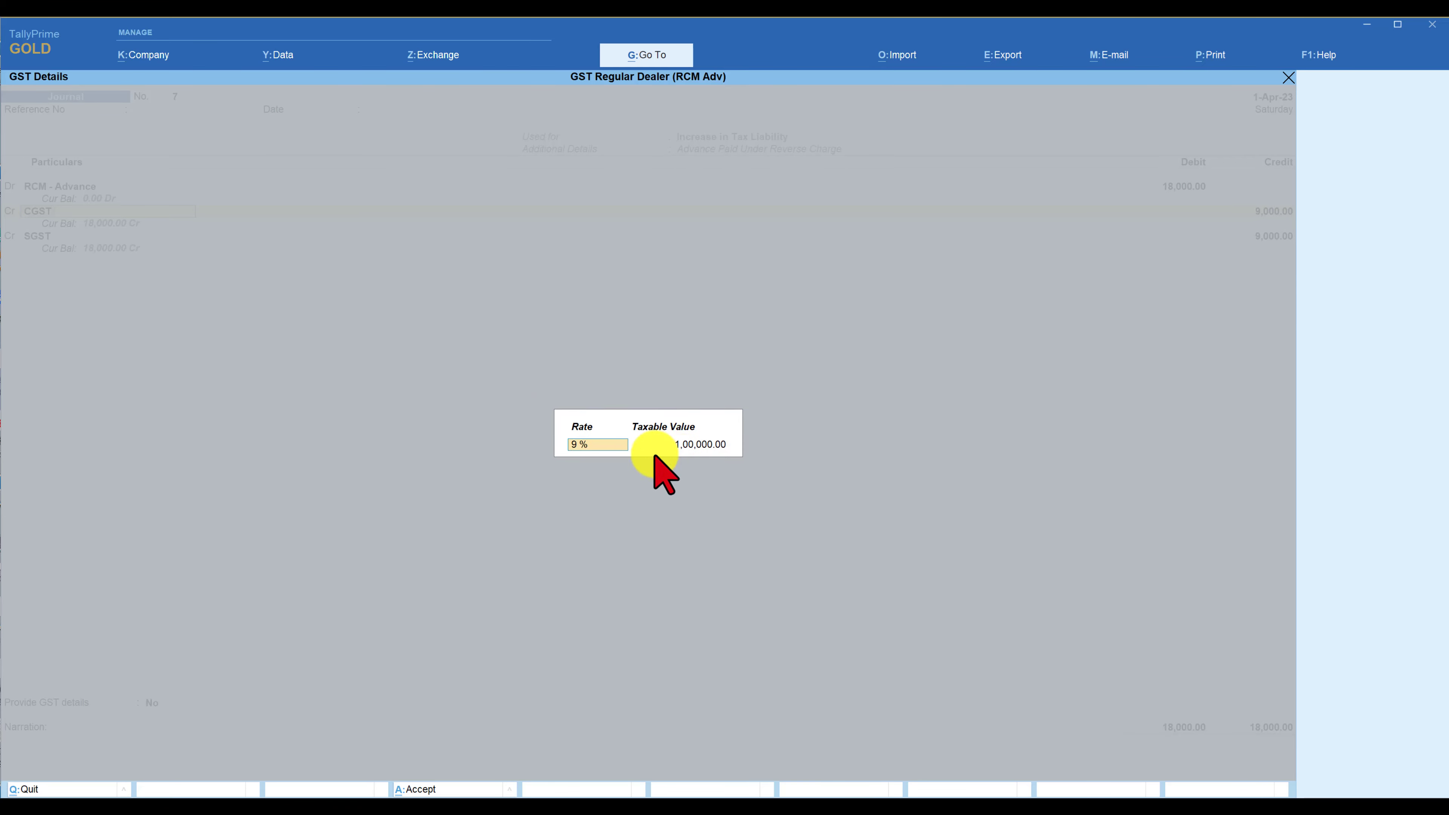
{"action": "key", "text": "Return"}
{"action": "key", "text": "Return"}
{"action": "key", "text": "Return"}
{"action": "key", "text": "Return"}
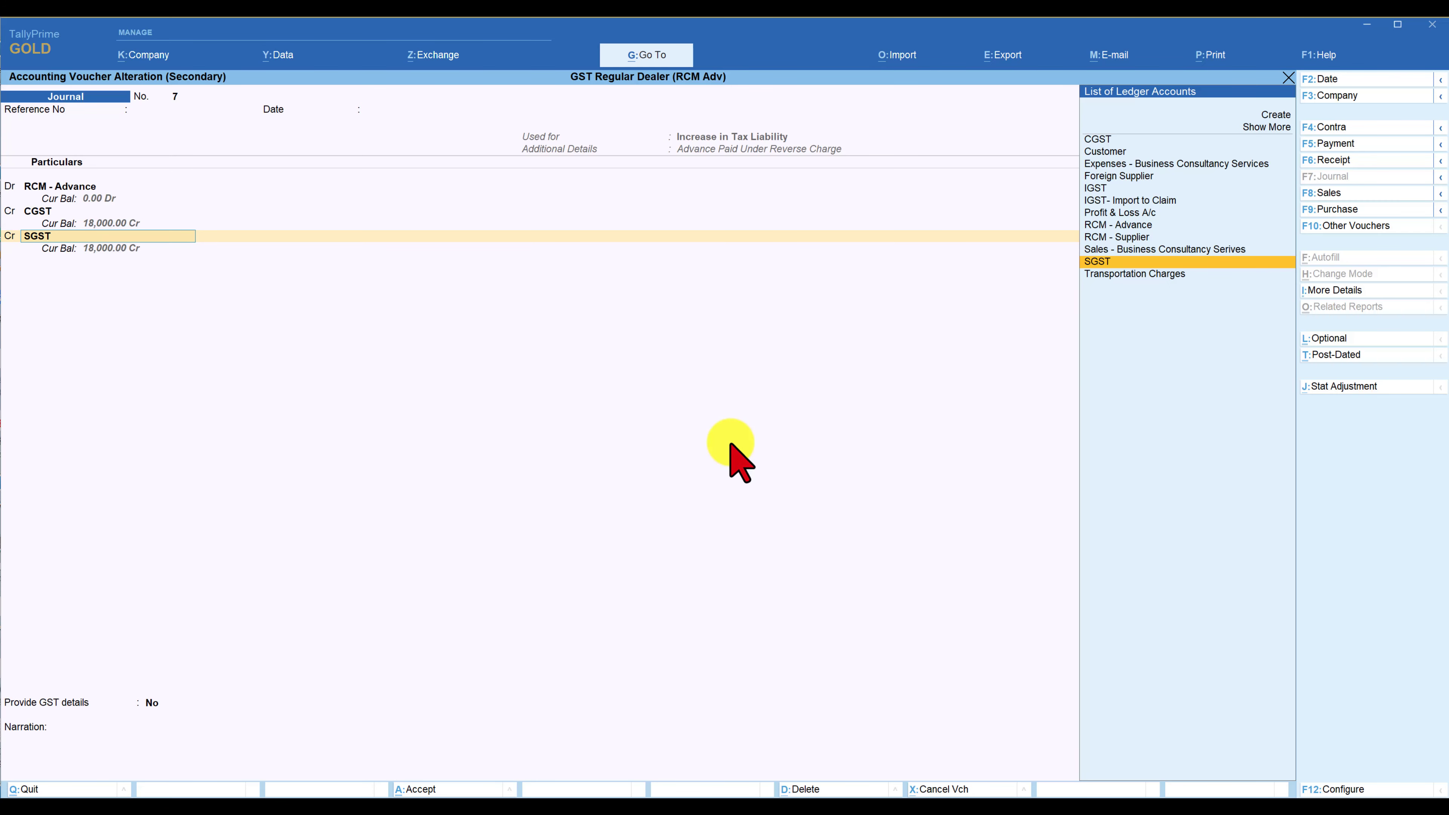
{"action": "key", "text": "Return"}
{"action": "key", "text": "Return"}
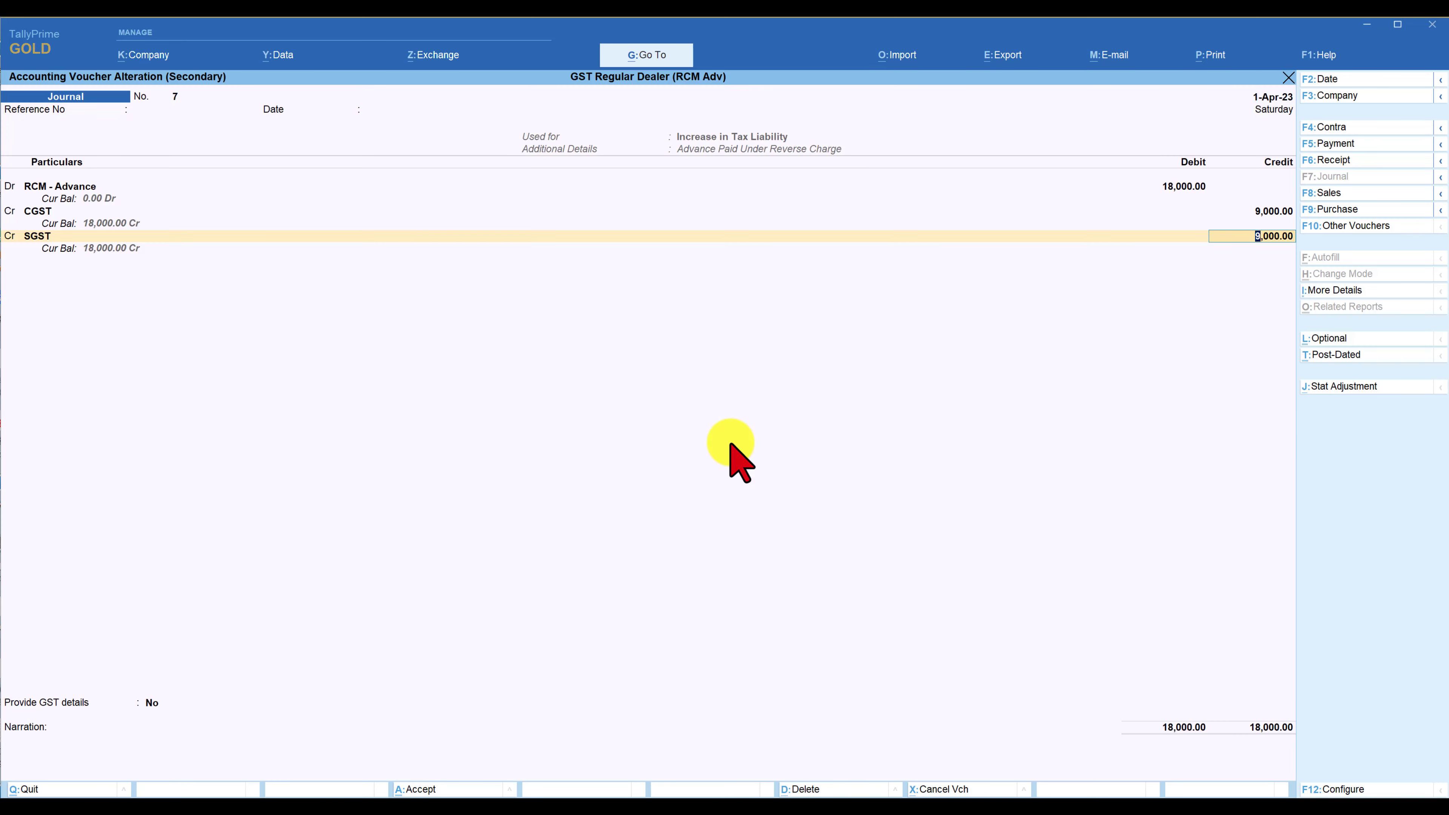
{"action": "key", "text": "Return"}
Set Provide GST details to Yes, accept RCM - Supplier as the party, and save the journal voucher.
{"action": "key", "text": "BackSpace"}
{"action": "key", "text": "Down"}
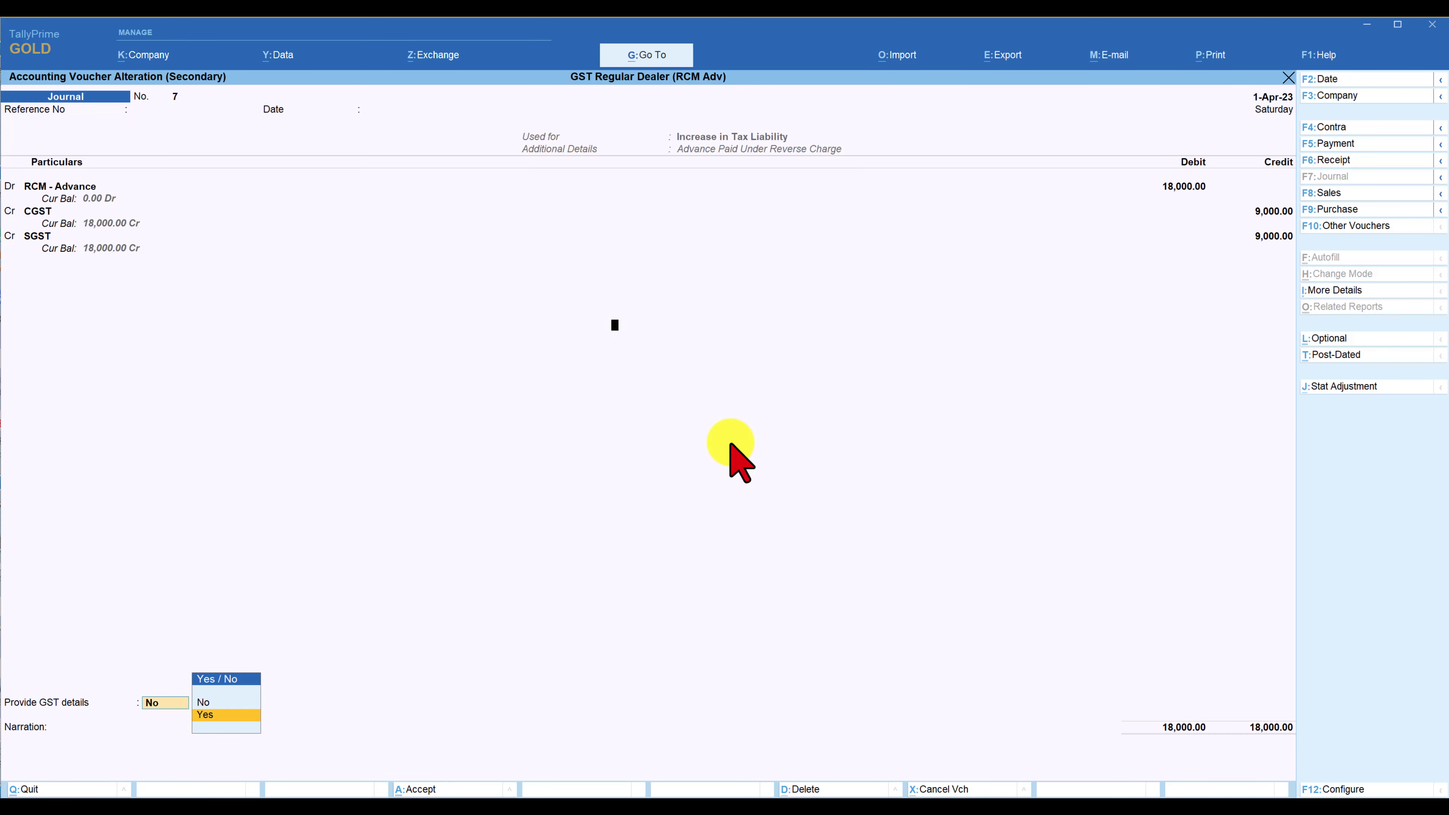
{"action": "key", "text": "Return"}
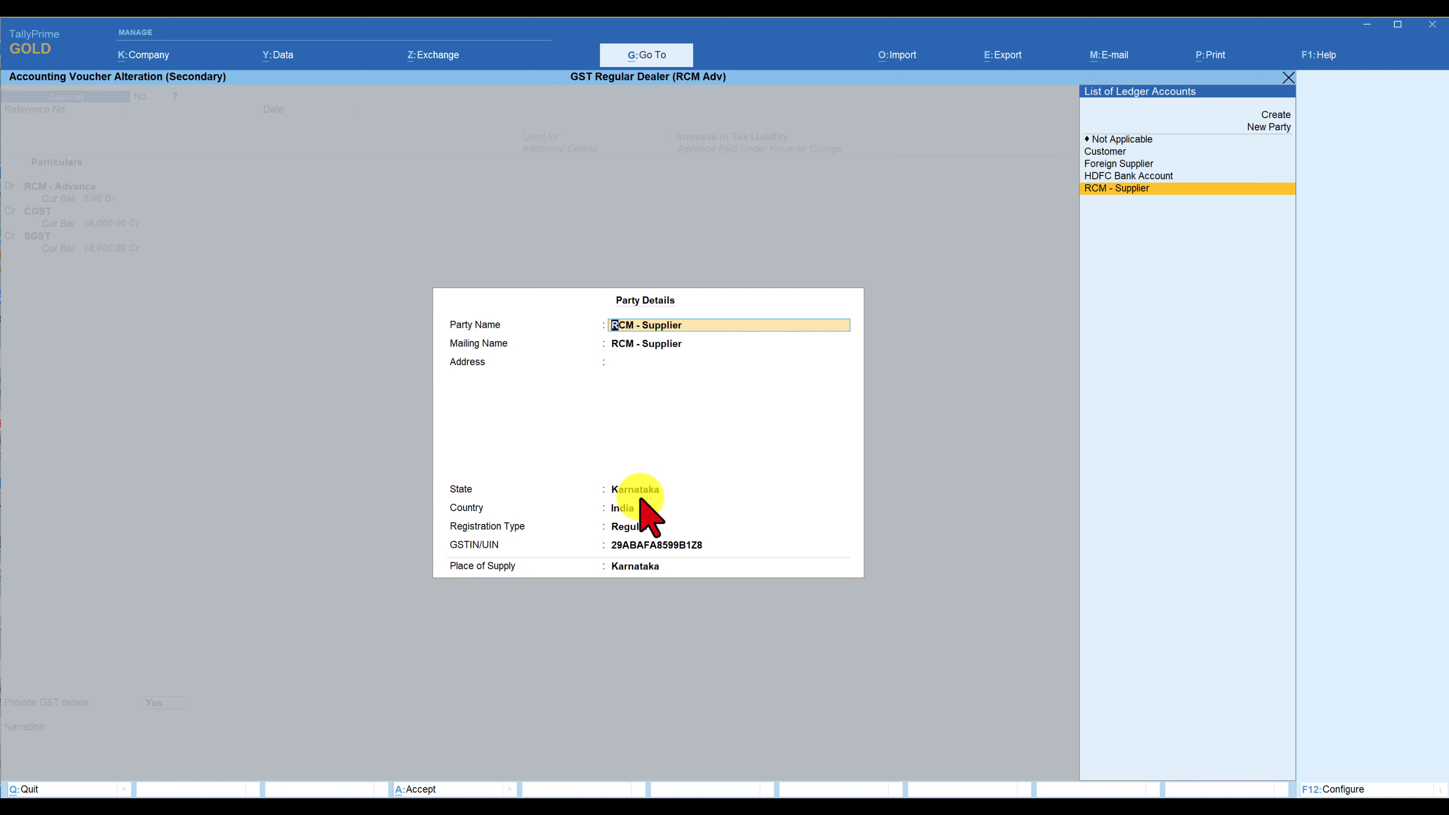
{"action": "key", "text": "ctrl+a"}
{"action": "key", "text": "ctrl+a"}
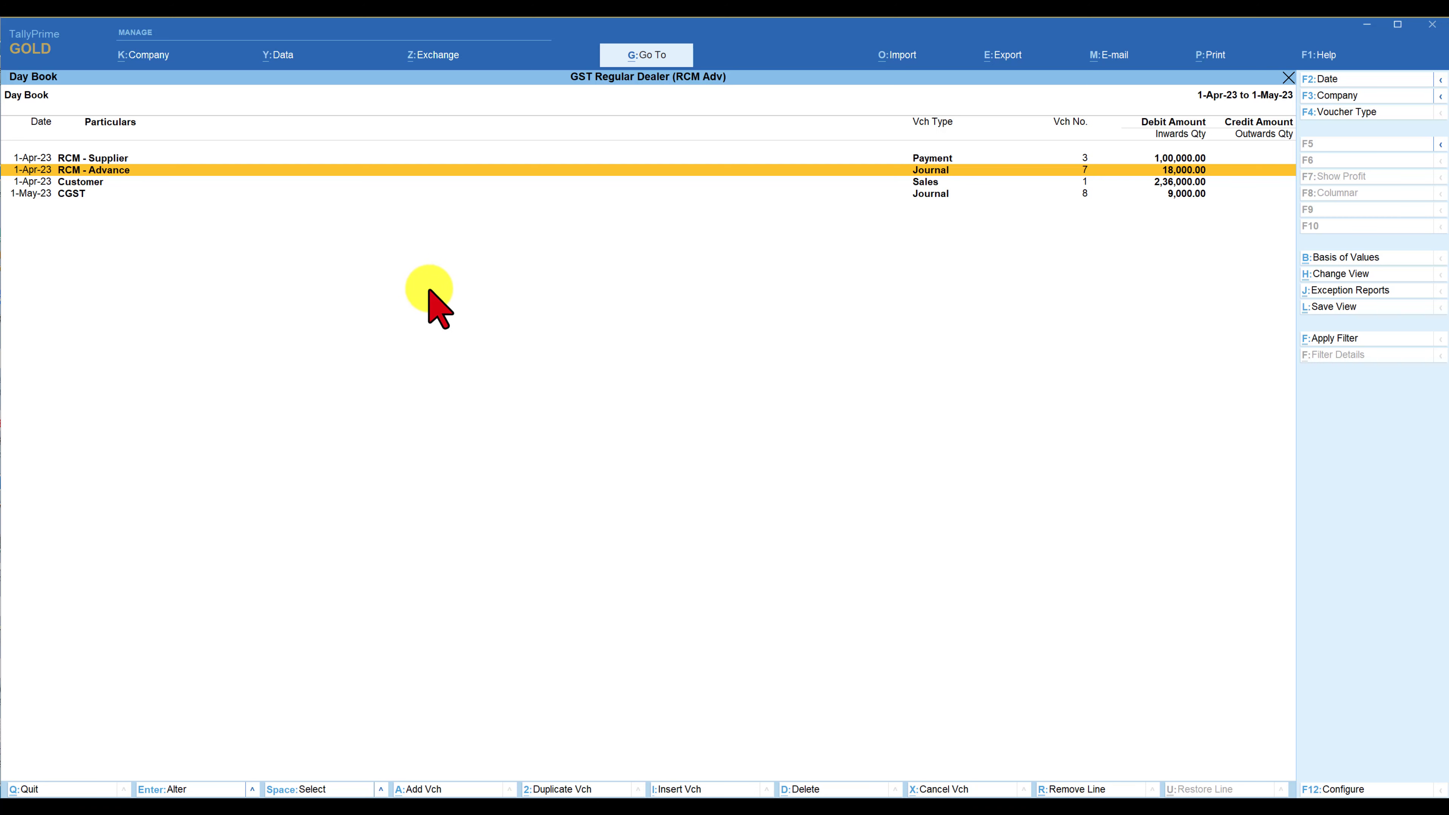
Open the GSTR-3B report and drill into section 3.1 Tax on Outward and Reverse Charge Inward Supplies.
{"action": "left_click", "coordinate": [655, 54]}
{"action": "type", "text": "3"}
{"action": "key", "text": "Down"}
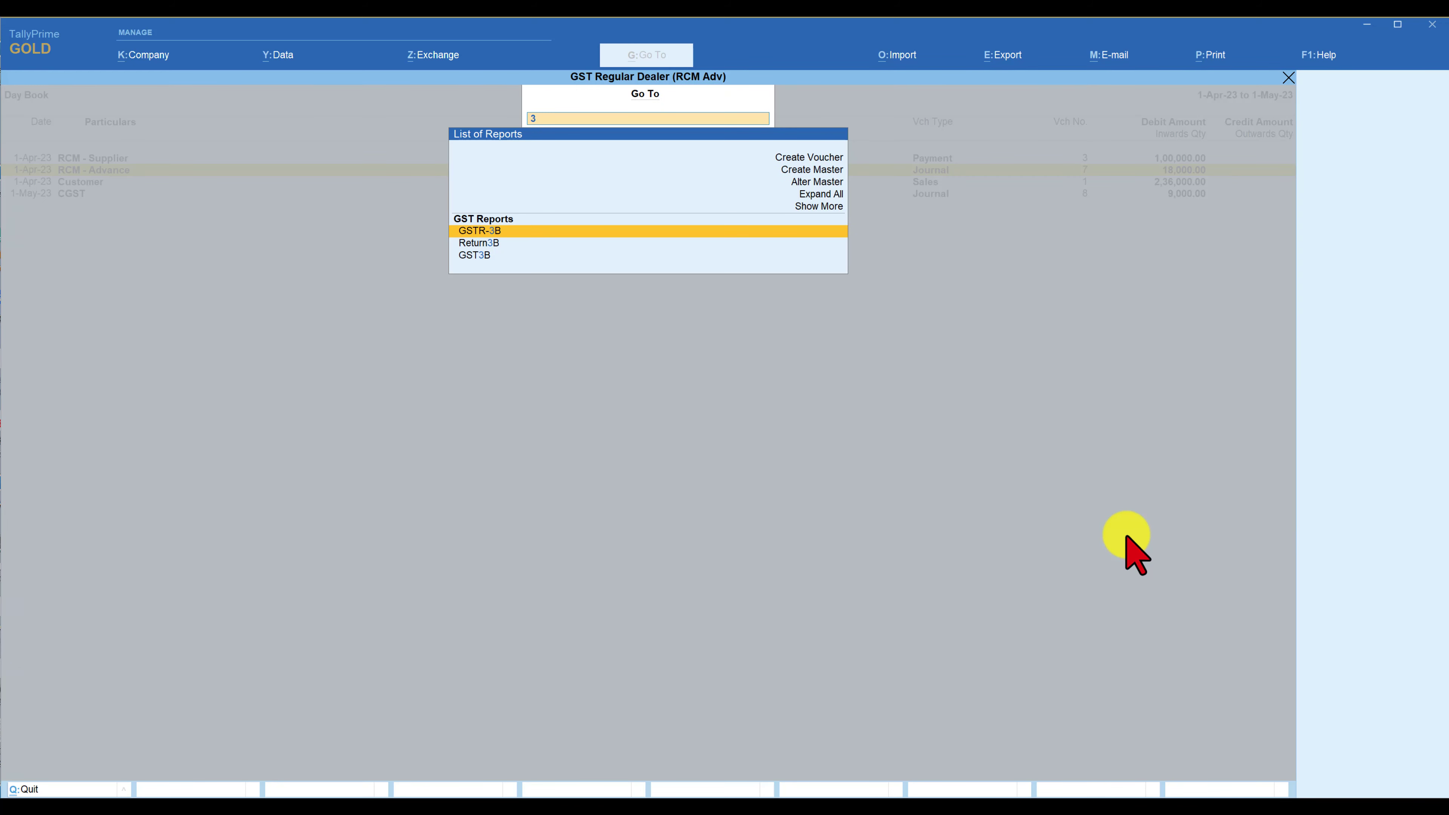
{"action": "key", "text": "Return"}
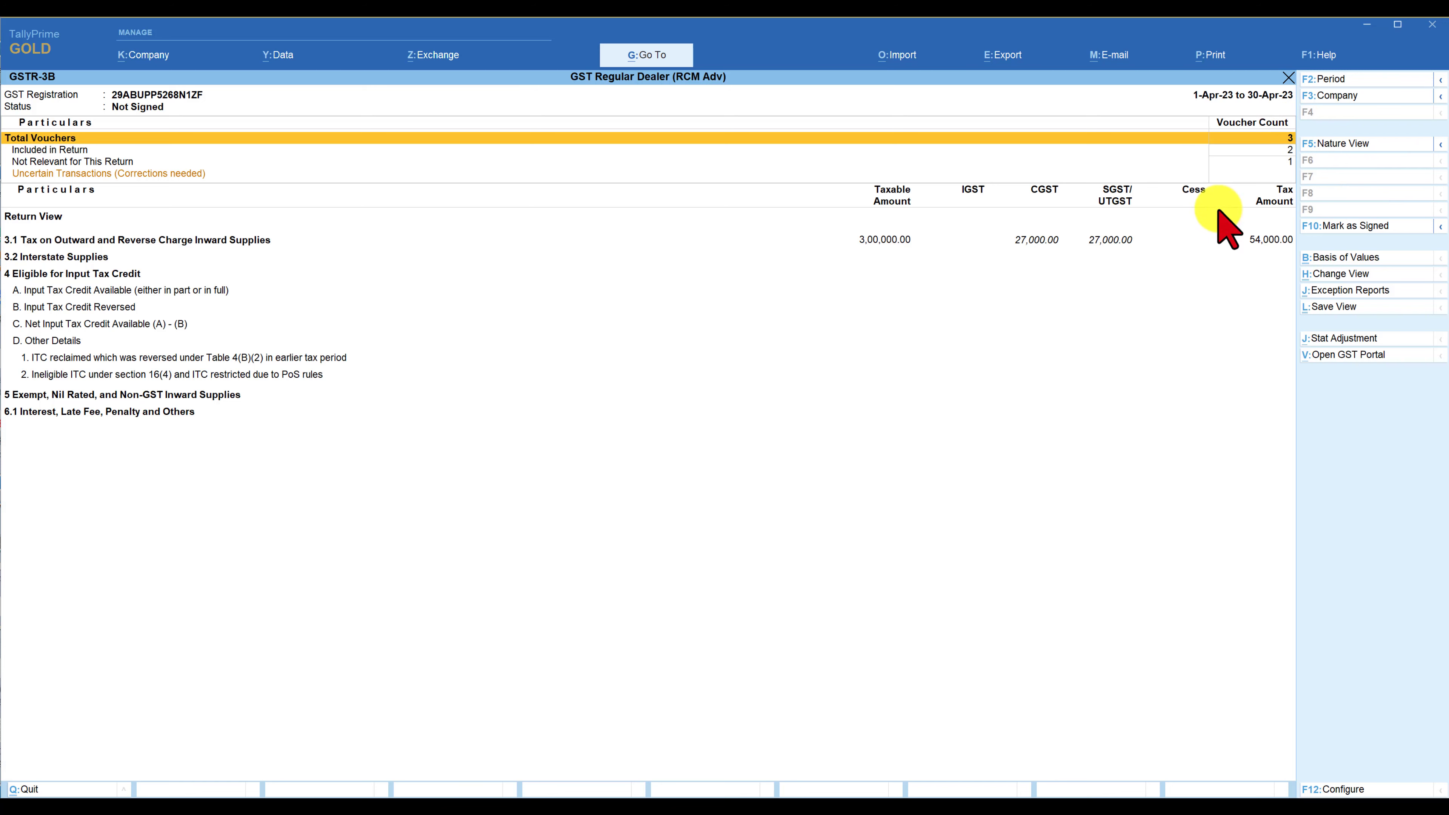
{"action": "left_click", "coordinate": [99, 244]}
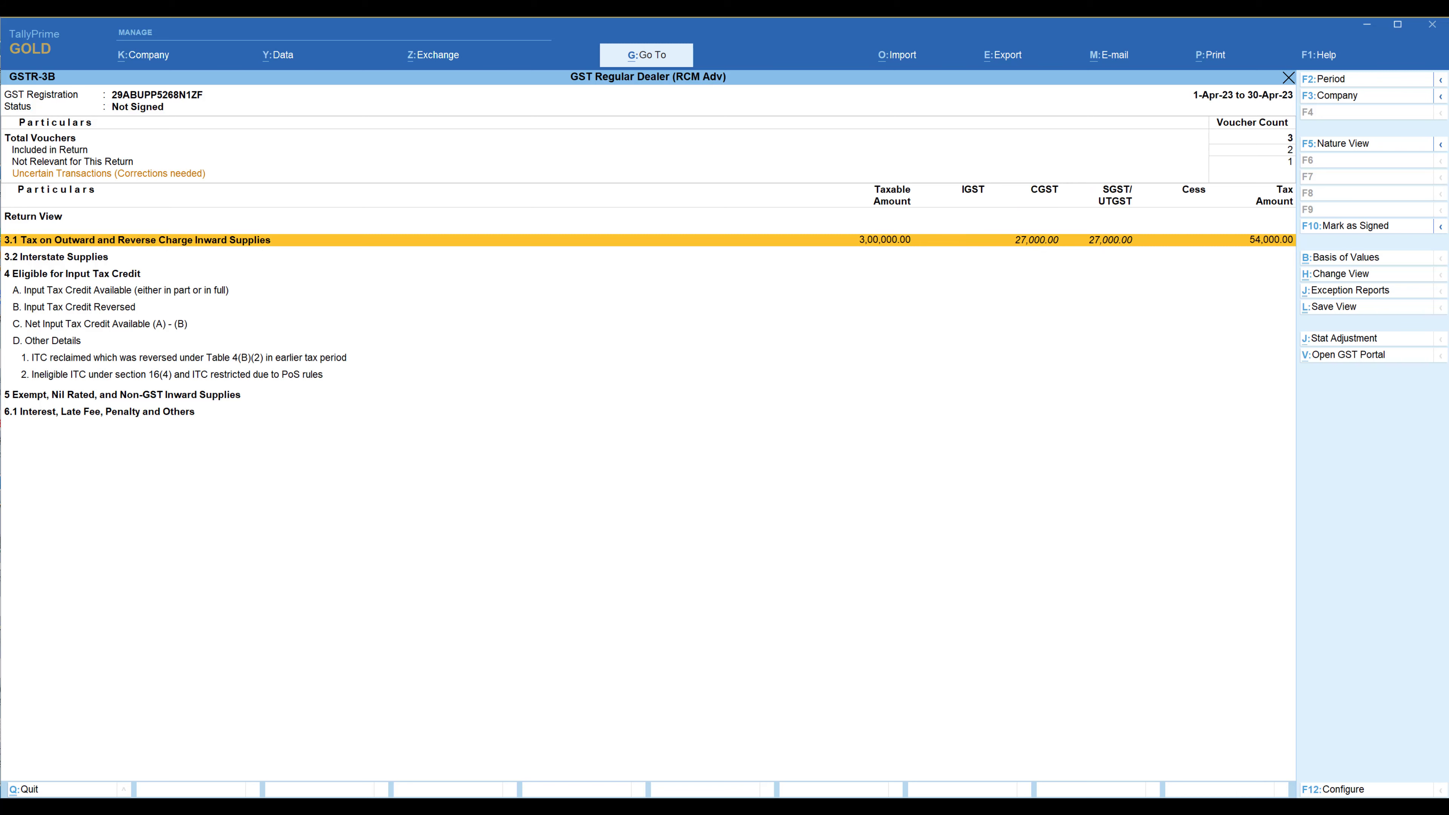
{"action": "key", "text": "Return"}
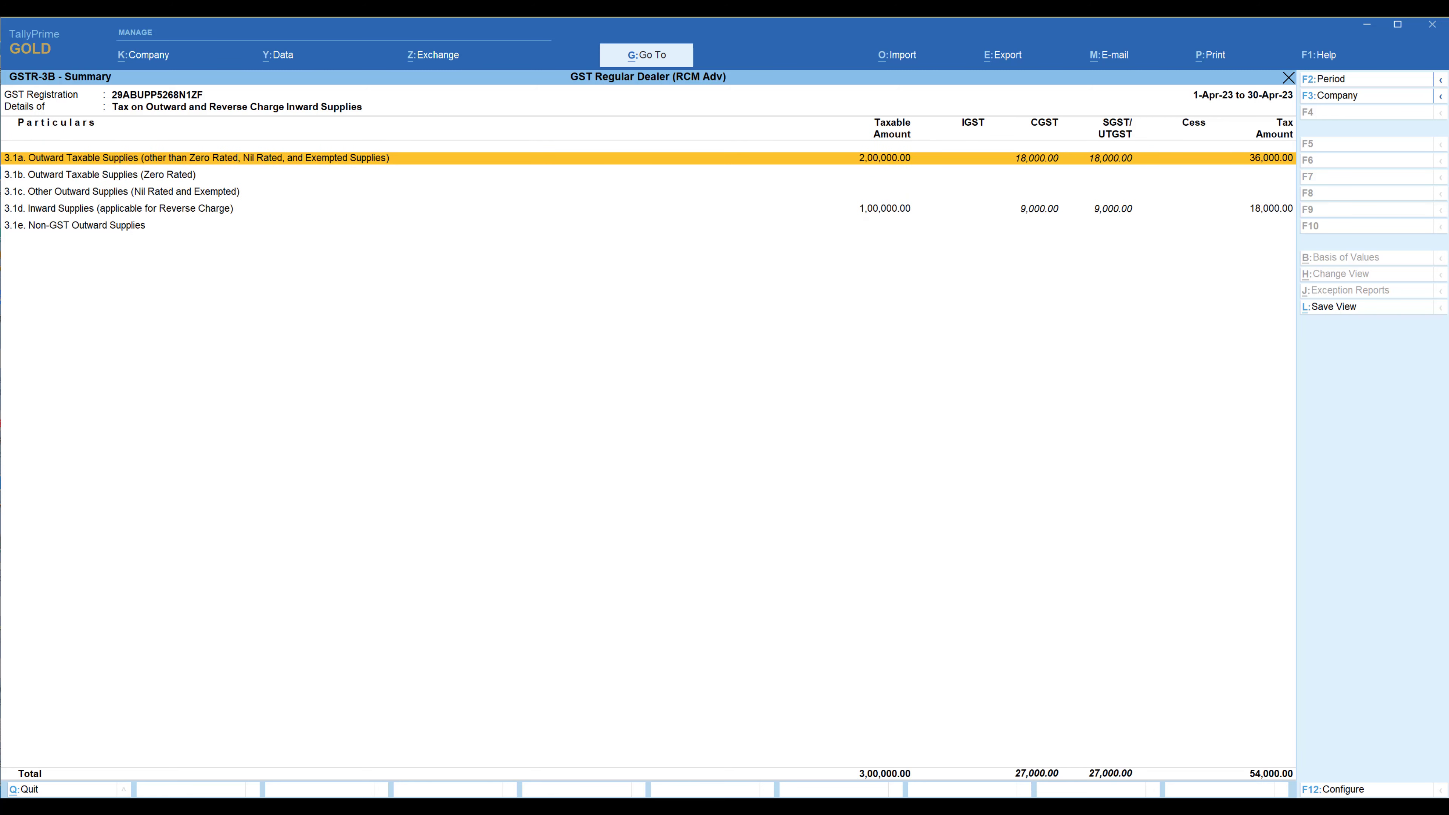
Examine the customer sales voucher behind 3.1a Outward Taxable Supplies and return to the section 3.1 summary.
{"action": "key", "text": "Return"}
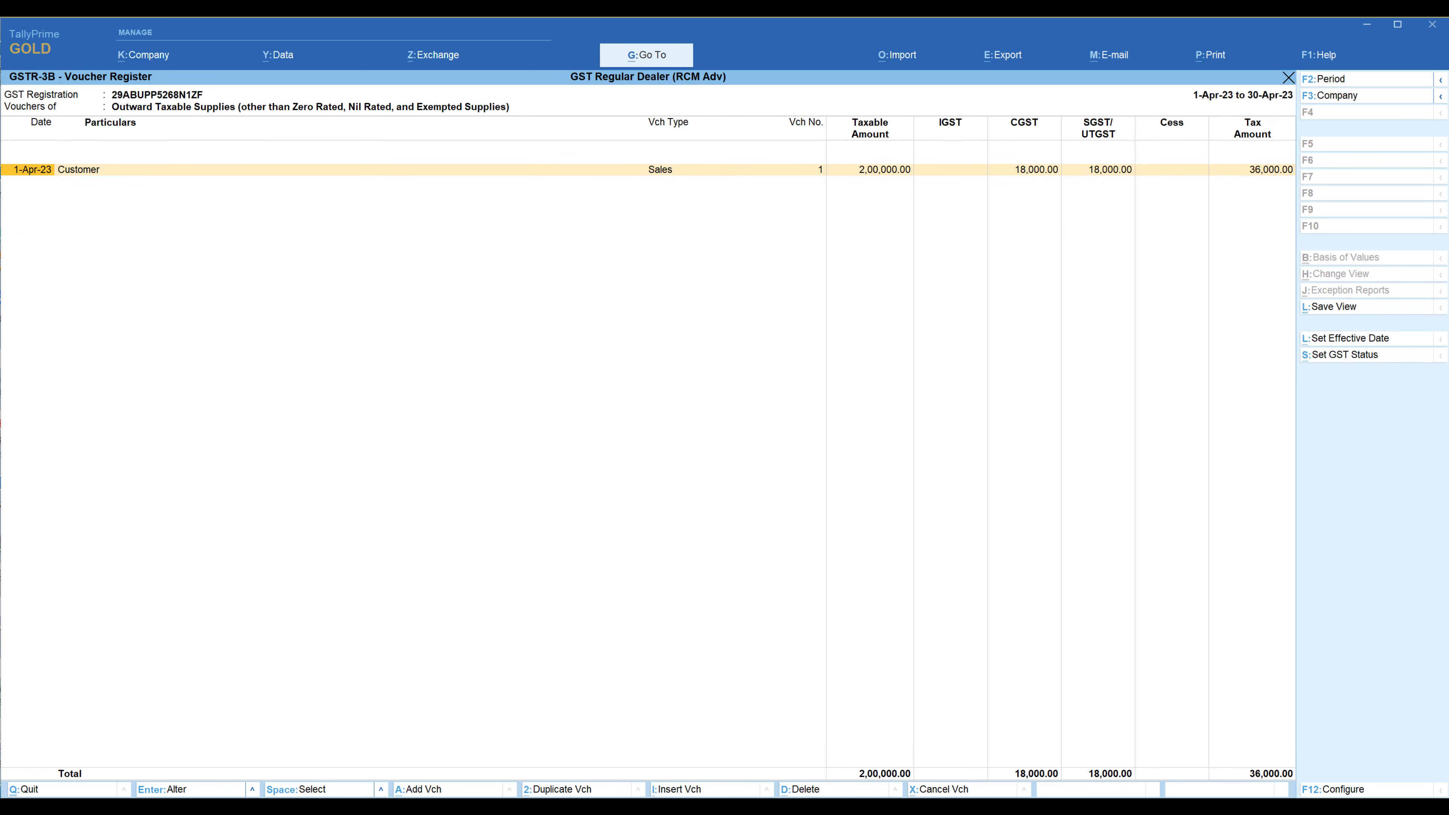
{"action": "key", "text": "Return"}
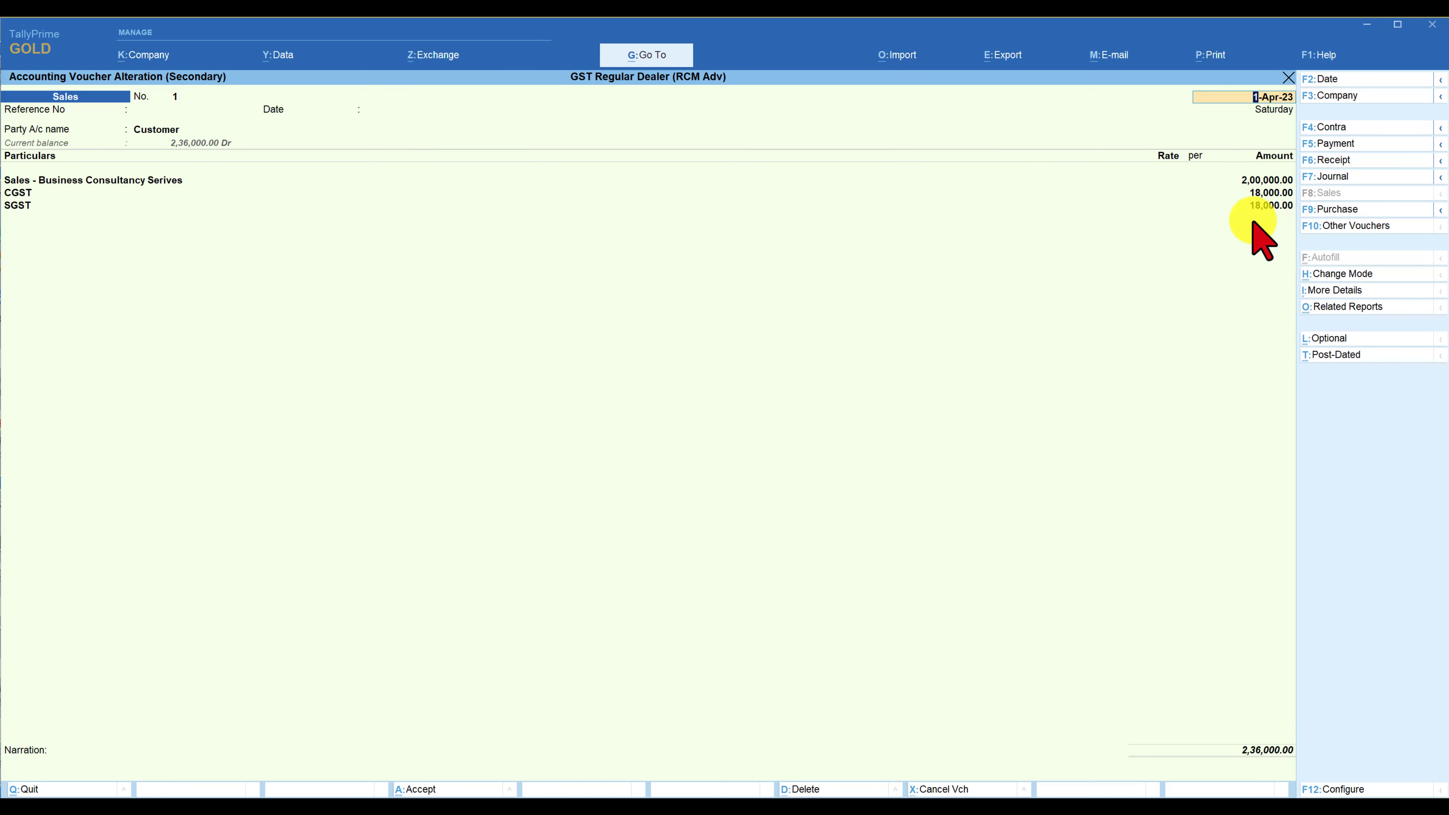
{"action": "key", "text": "Escape"}
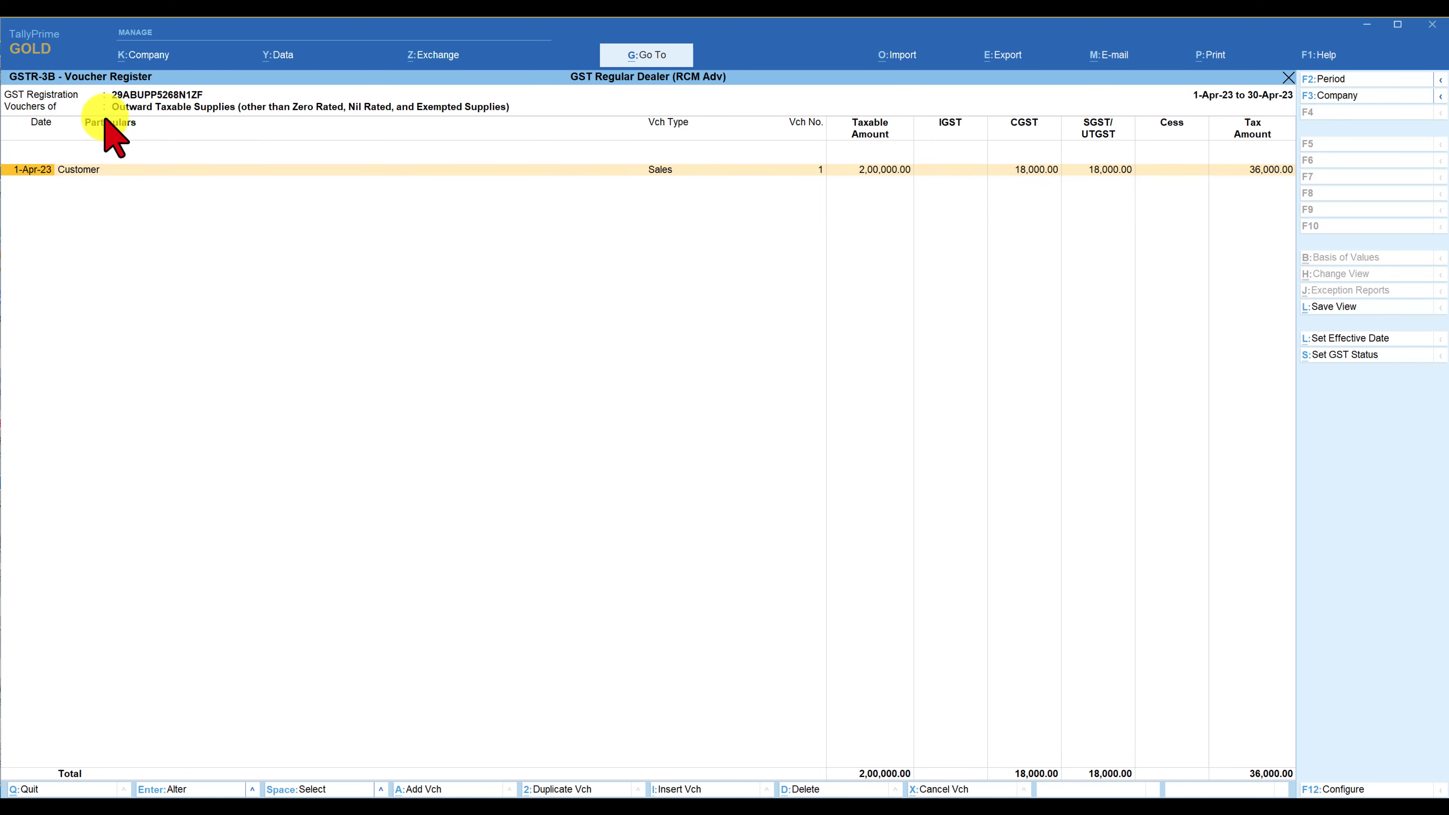
{"action": "key", "text": "Escape"}
Examine the Tax on Advance Paid voucher under 3.1d Inward Supplies (applicable for Reverse Charge), then go back to the section 3.1 summary.
{"action": "key", "text": "Down"}
{"action": "key", "text": "Down"}
{"action": "key", "text": "Down"}
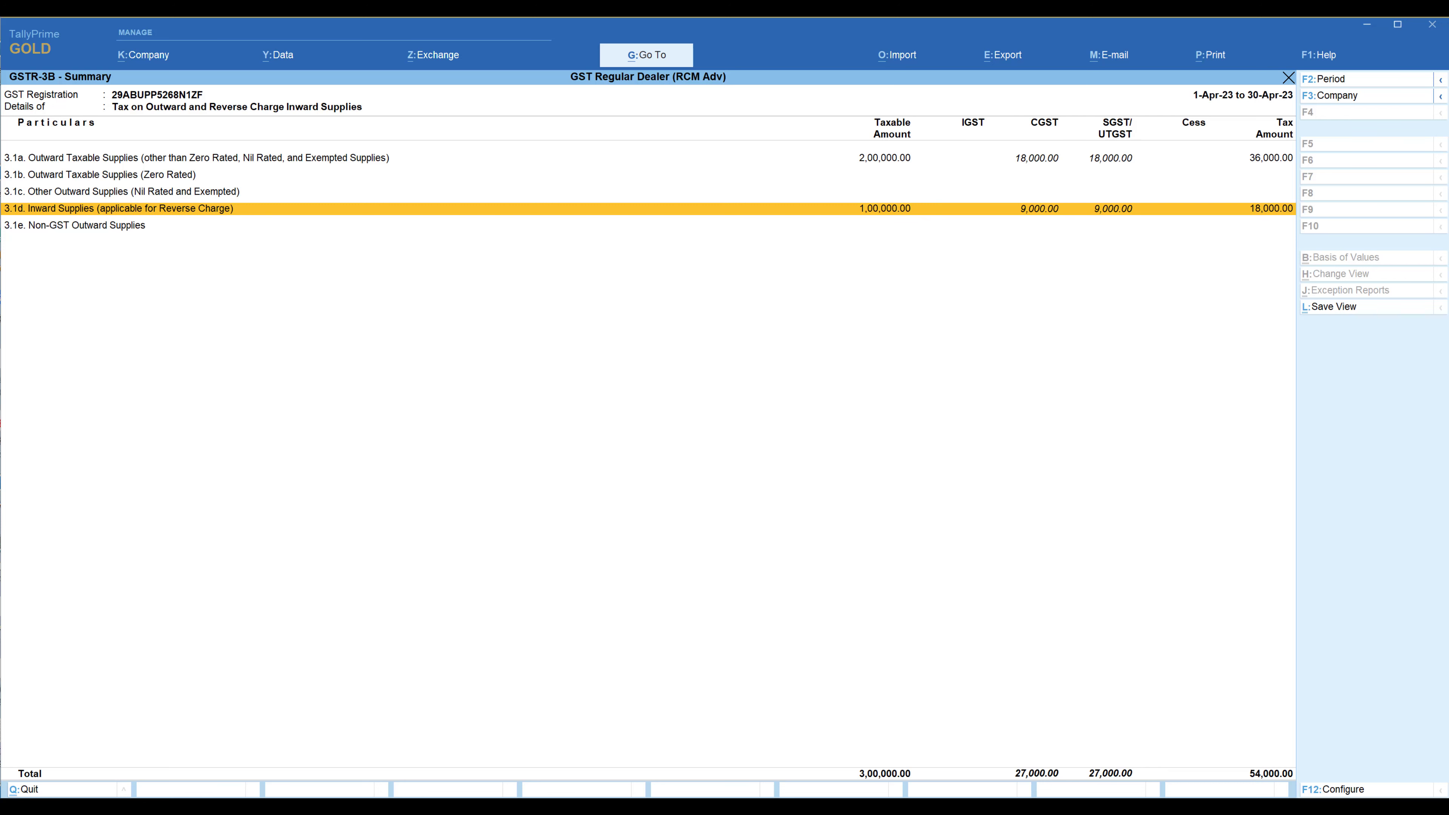
{"action": "key", "text": "Return"}
{"action": "left_click", "coordinate": [40, 223]}
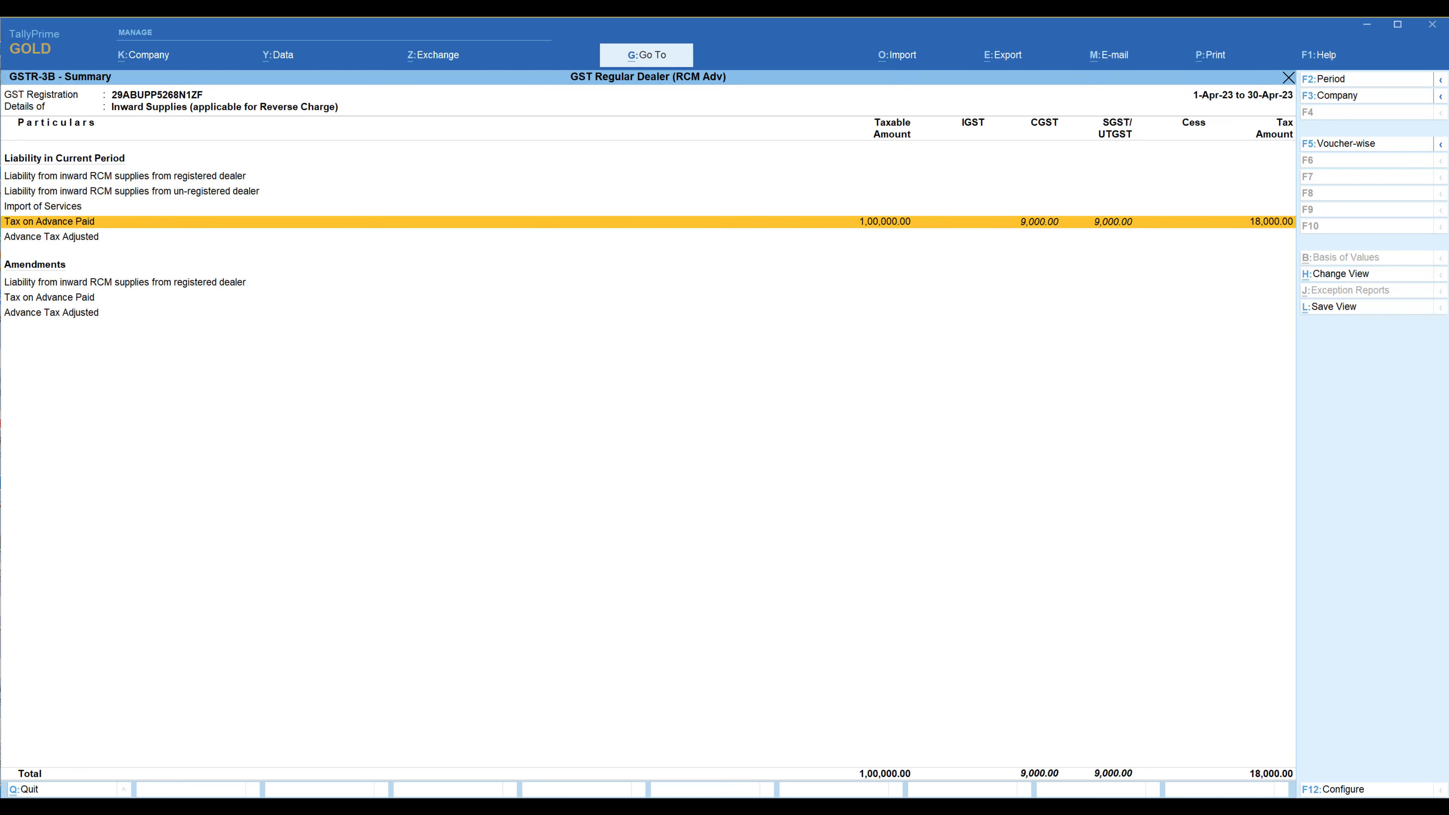
{"action": "key", "text": "Return"}
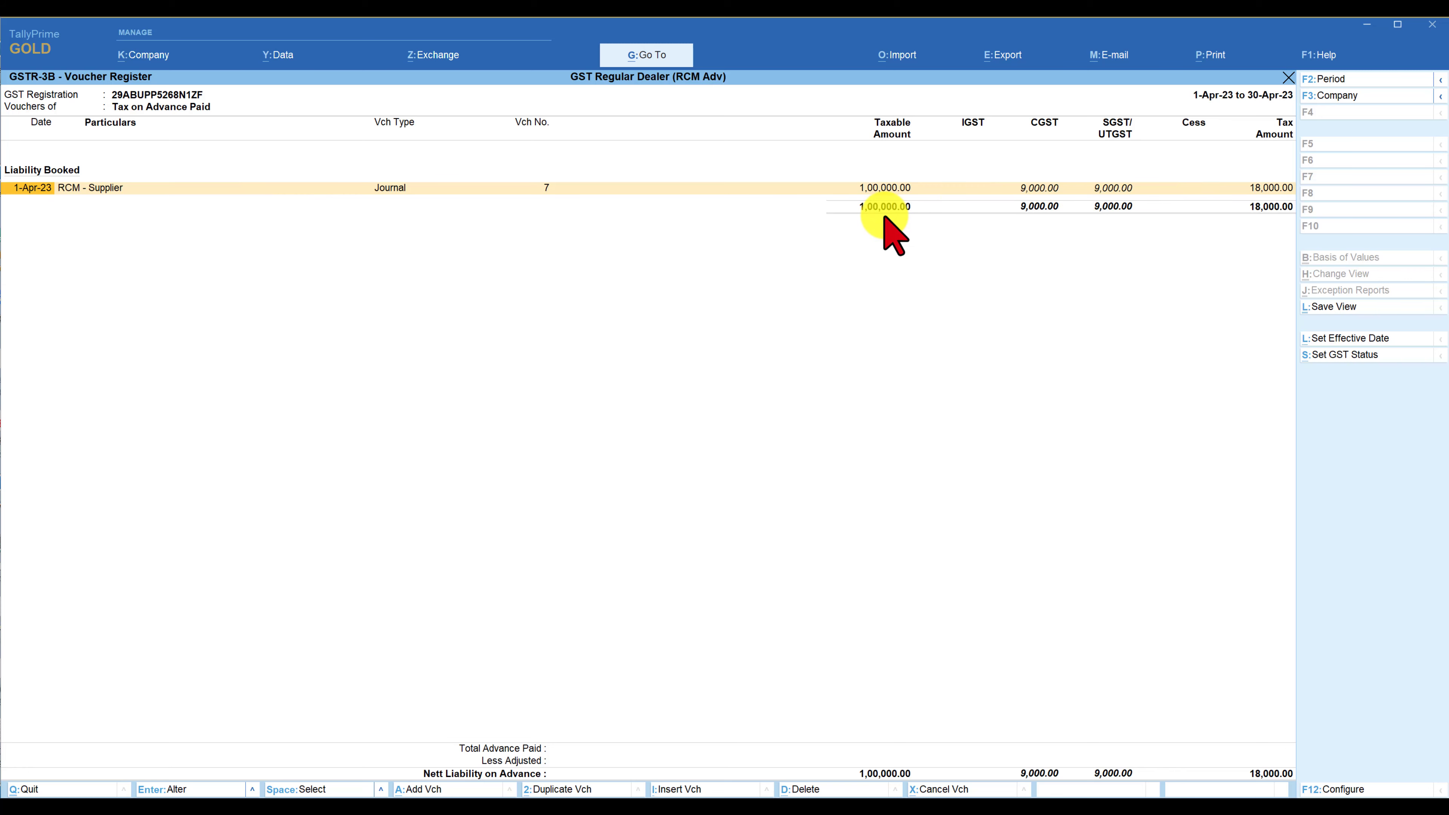
{"action": "key", "text": "Escape"}
{"action": "key", "text": "Escape"}
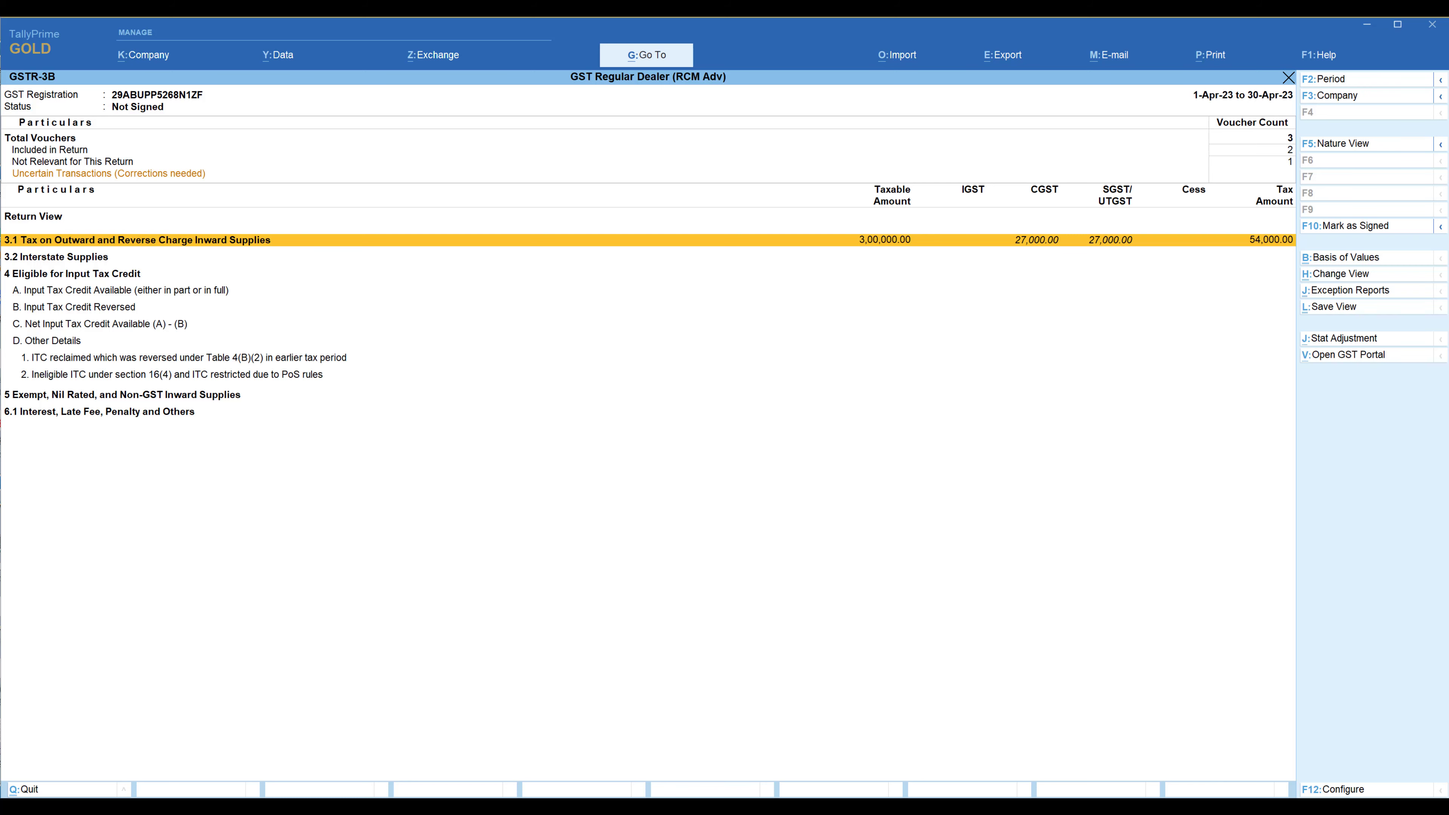
{"action": "key", "text": "Return"}
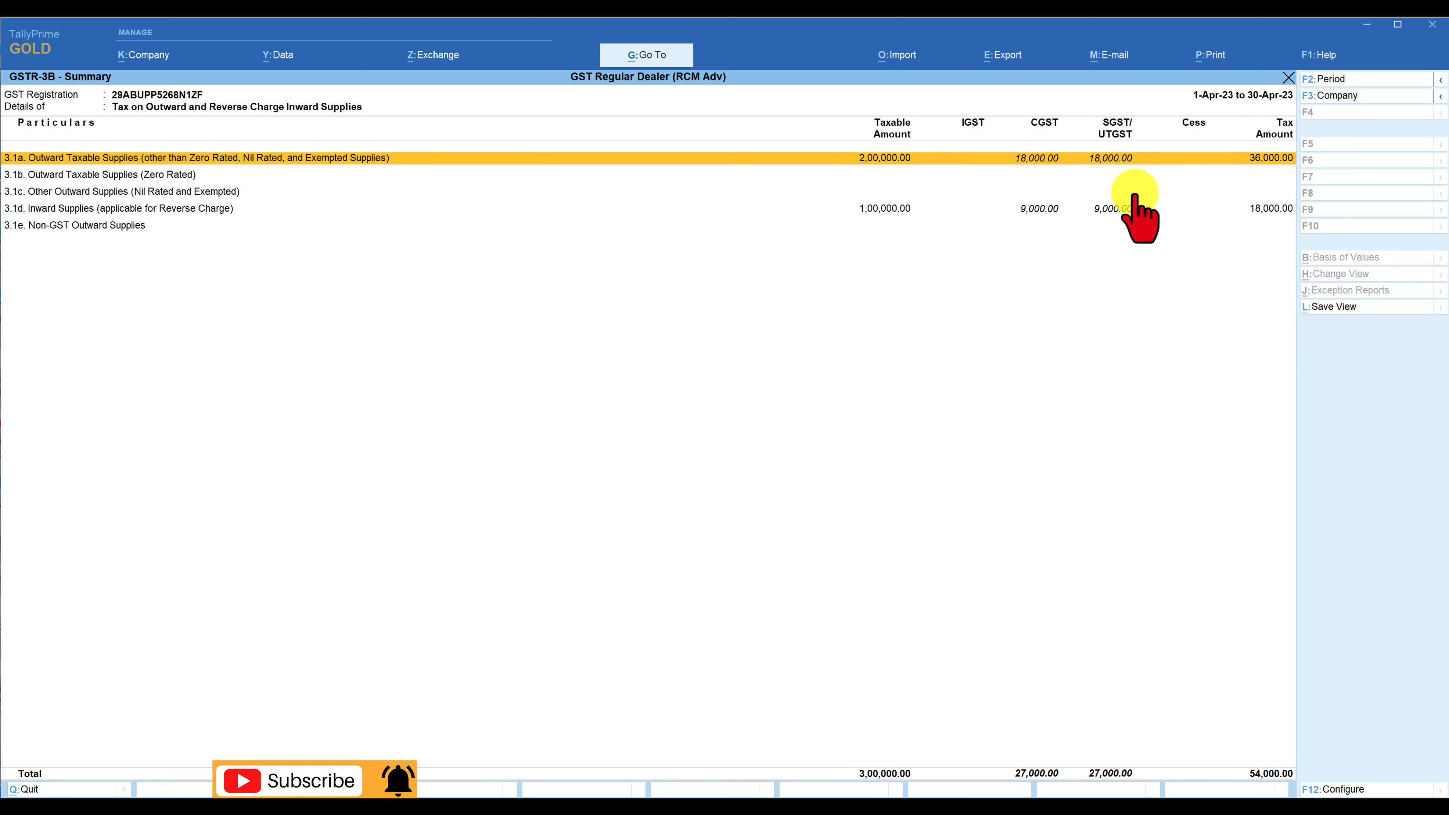